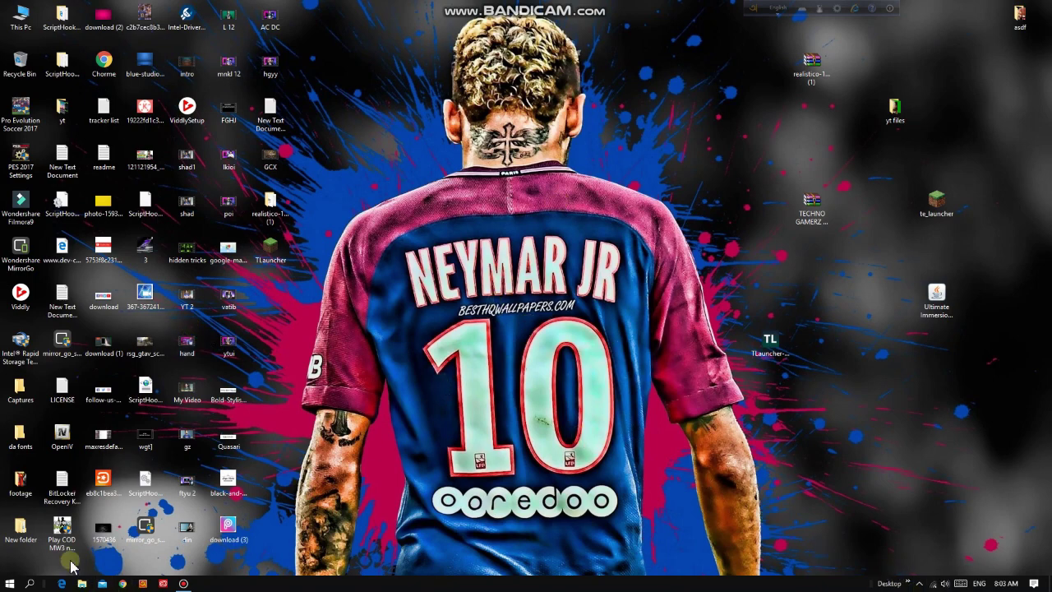
Open Chrome and search Google for "audio libaryu".
left_click(122, 584)
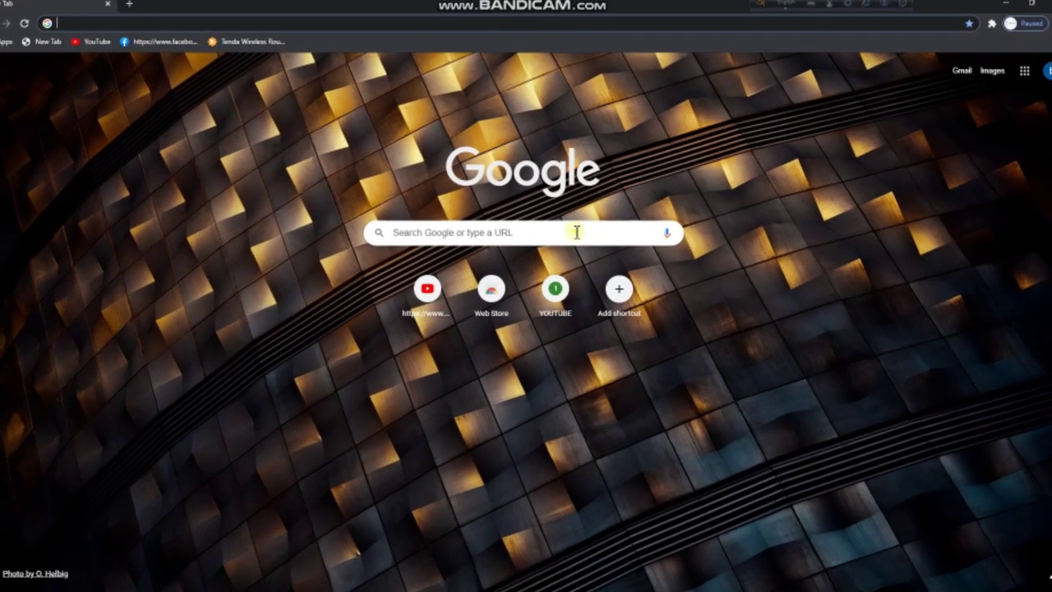
left_click(580, 223)
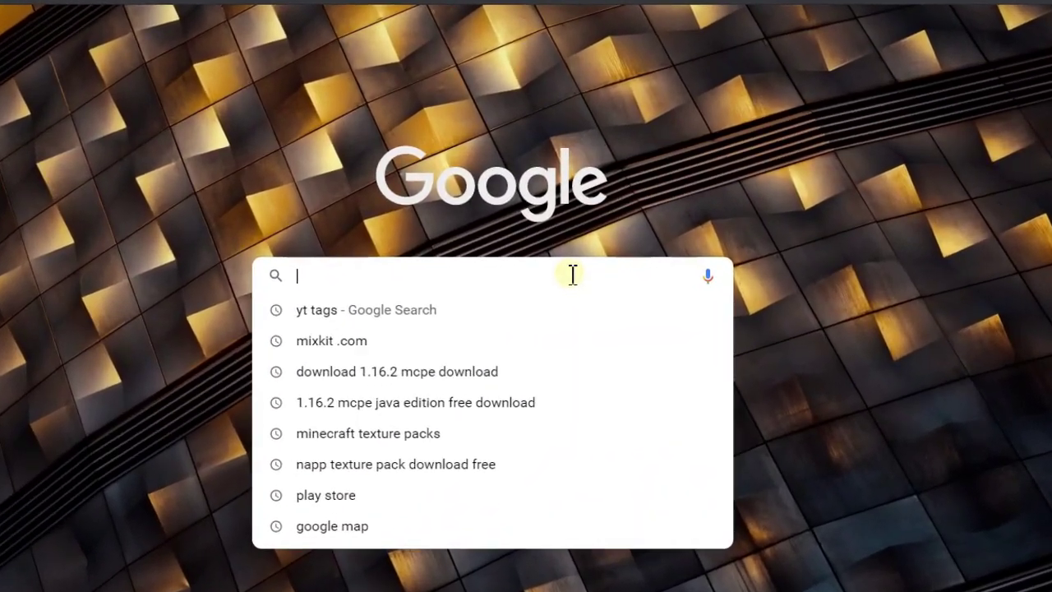
type("au")
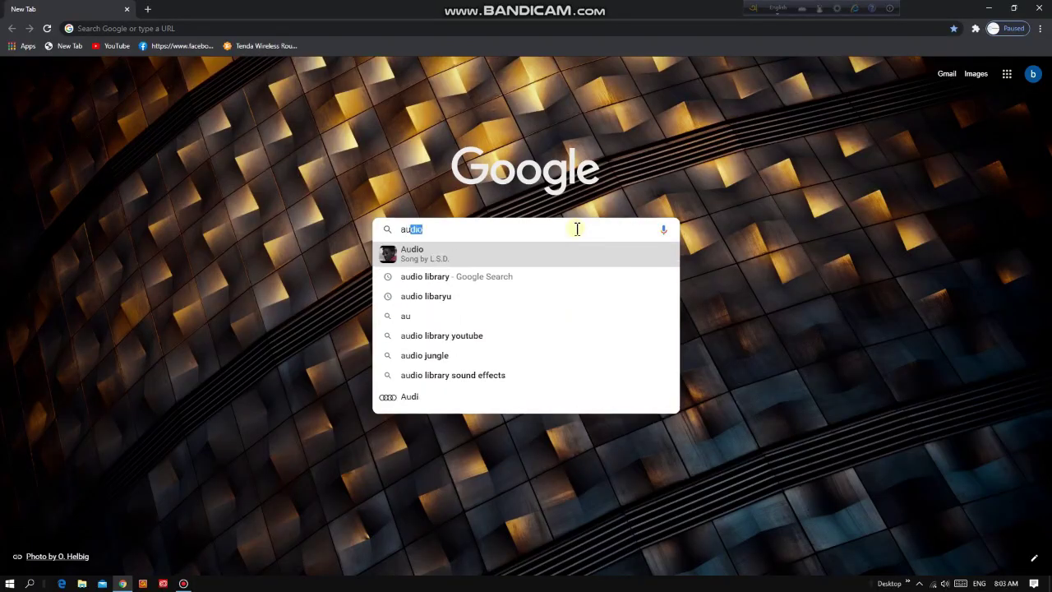
type("dio liba")
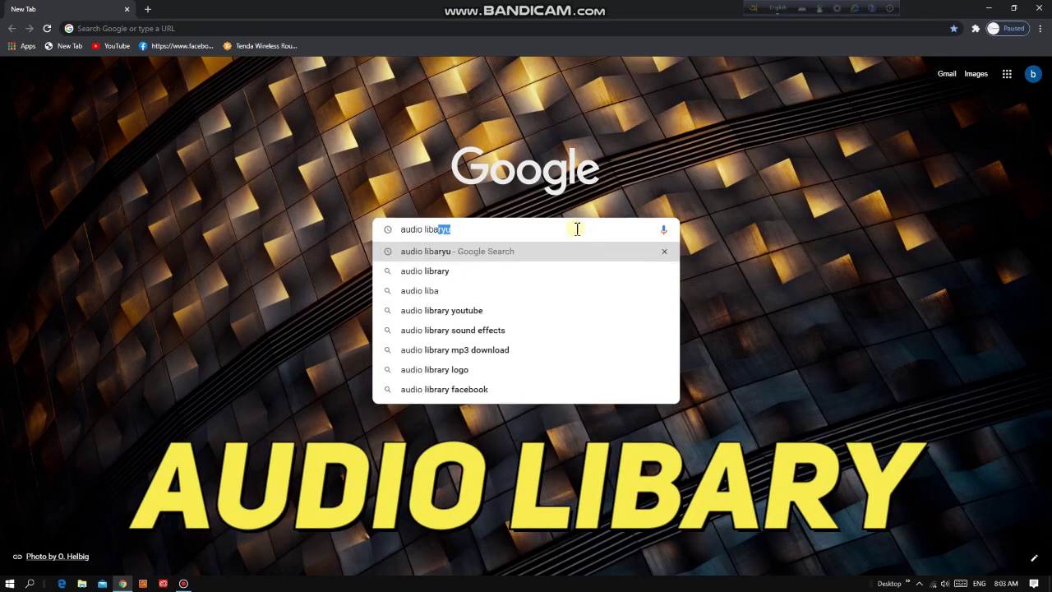
type("ry")
key("Return")
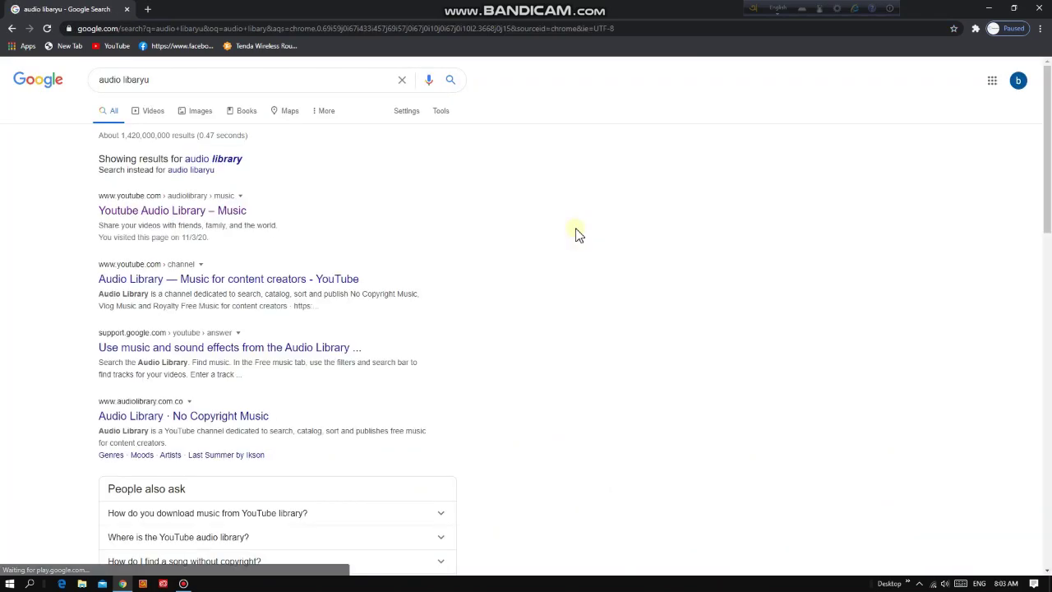
Open the YouTube home page in a new browser tab from the saved bookmark.
left_click(147, 9)
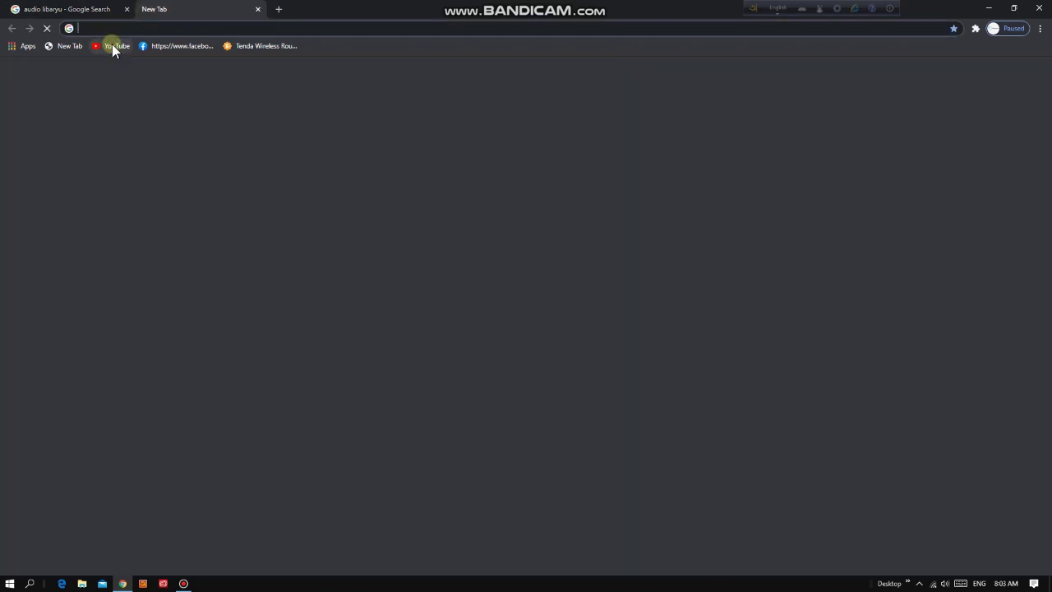
left_click(113, 47)
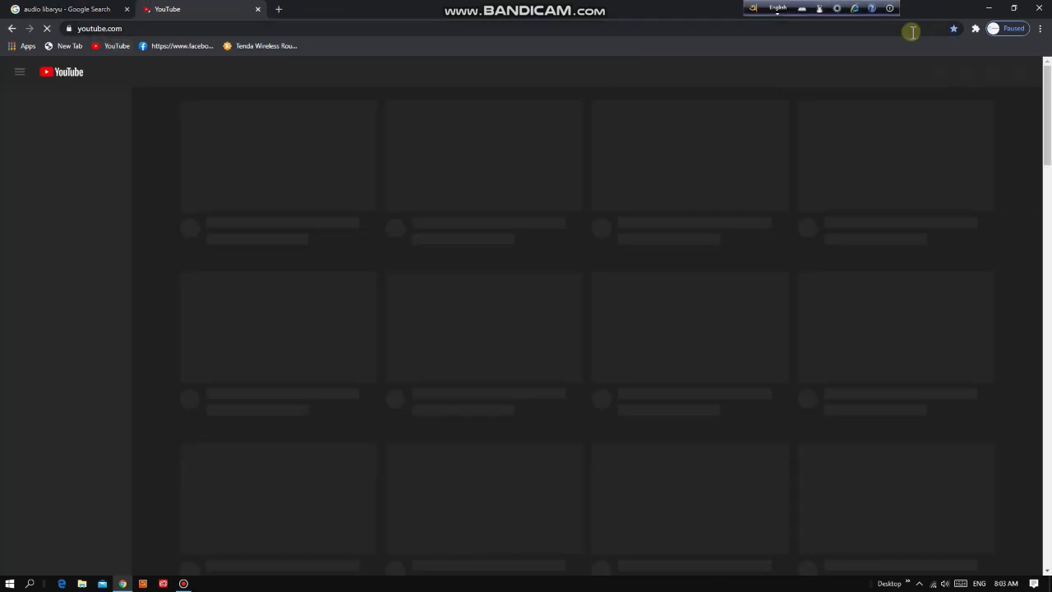
left_click(12, 7)
scroll(145, 172, "down", 1)
left_click(202, 8)
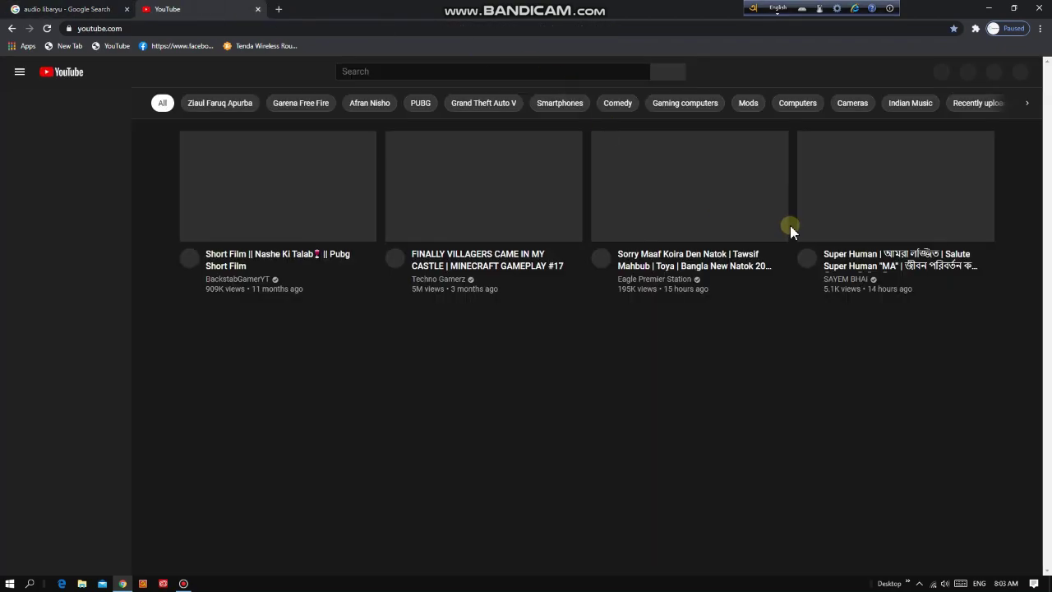
scroll(594, 299, "down", 4)
scroll(673, 319, "up", 4)
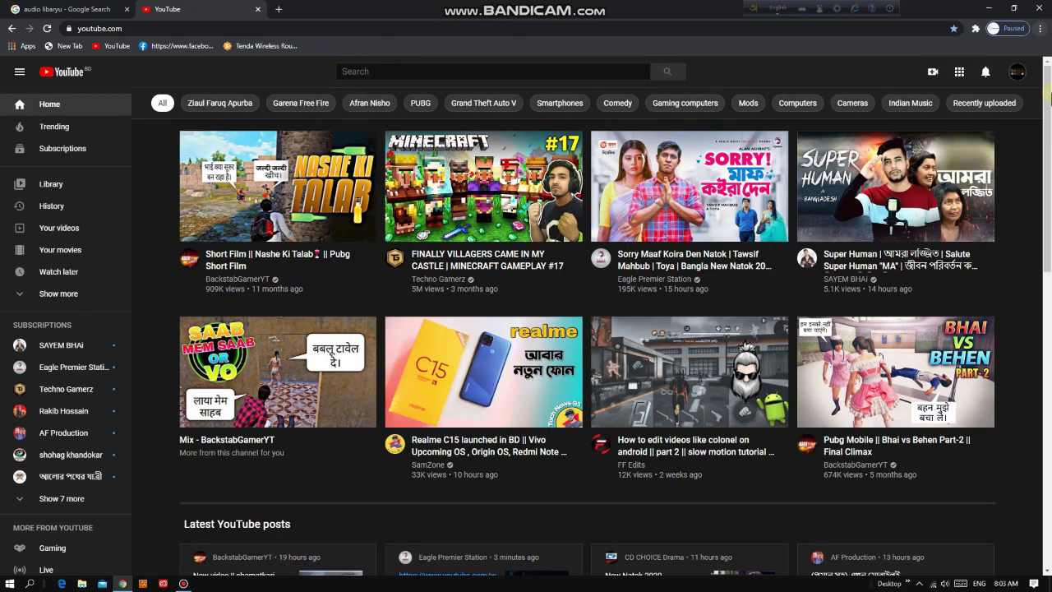
Open the signed-in account's own channel and go through its customization page to the Audio library in YouTube Studio.
left_click(1017, 71)
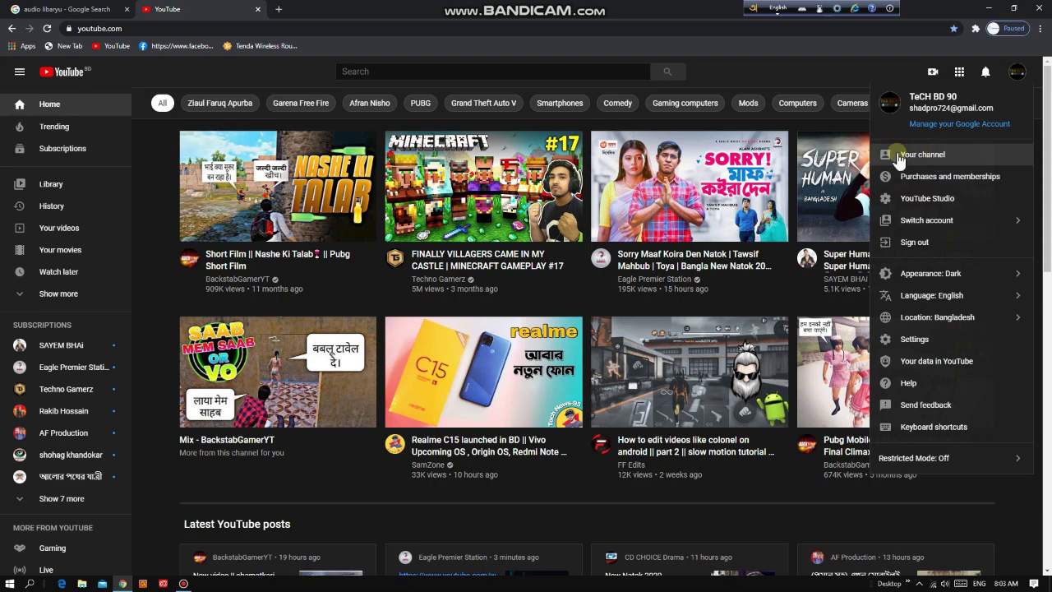
left_click(901, 156)
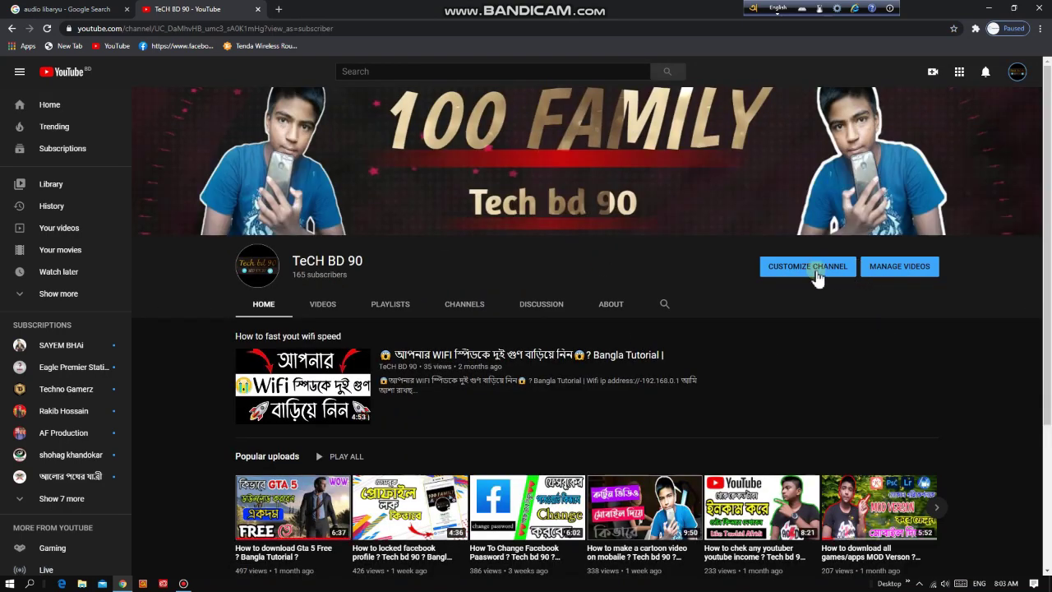
left_click(816, 276)
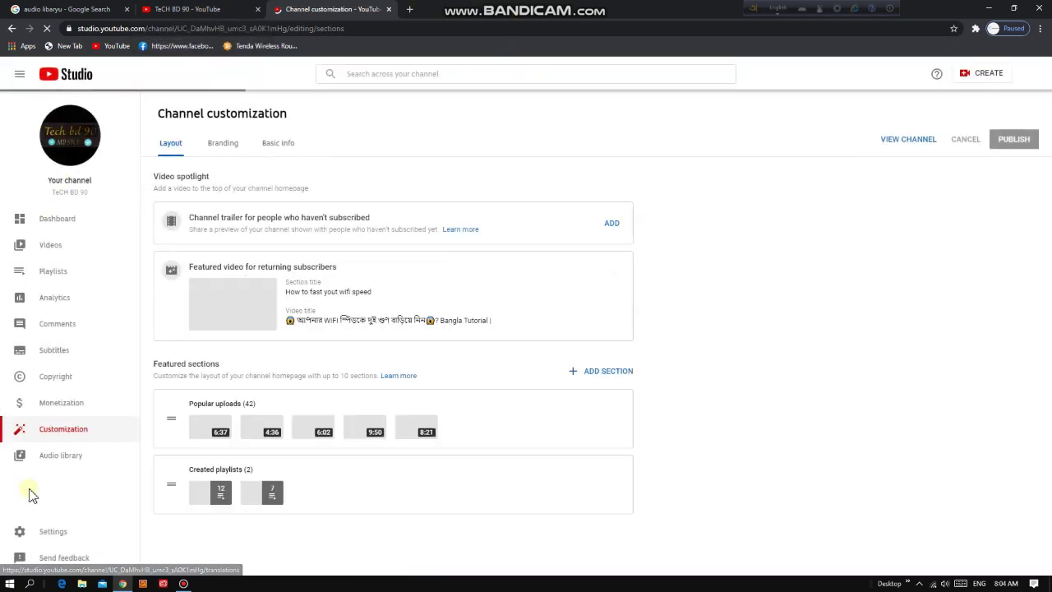
Return to the Google results, open the "Youtube Audio Library – Music" result and compare it with the Studio library page.
left_click(90, 9)
scroll(188, 146, "up", 3)
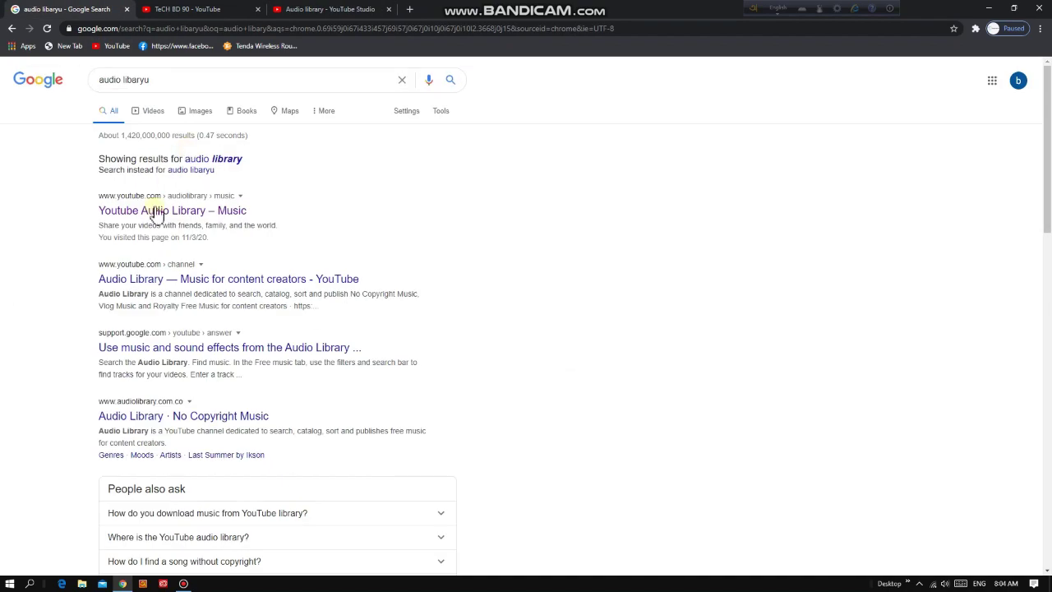
left_click(157, 212)
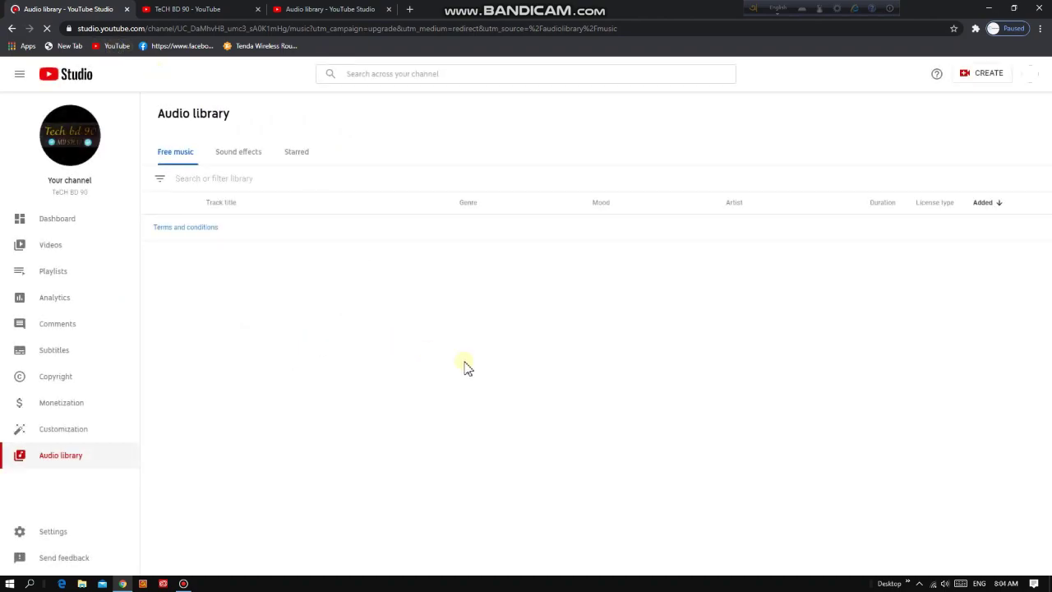
scroll(564, 406, "down", 3)
scroll(352, 428, "up", 3)
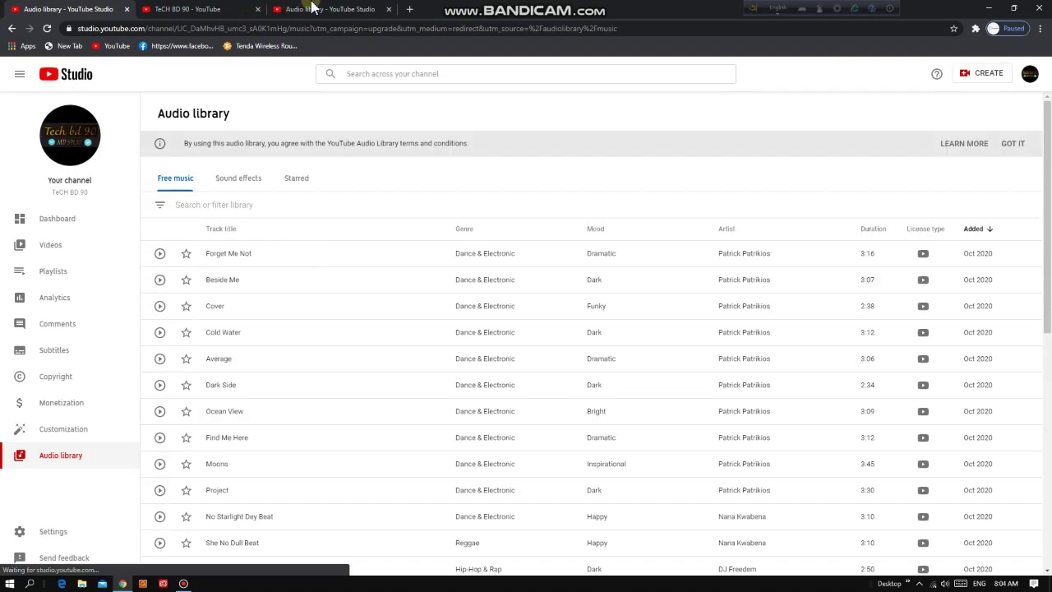
scroll(266, 336, "down", 2)
scroll(244, 373, "up", 2)
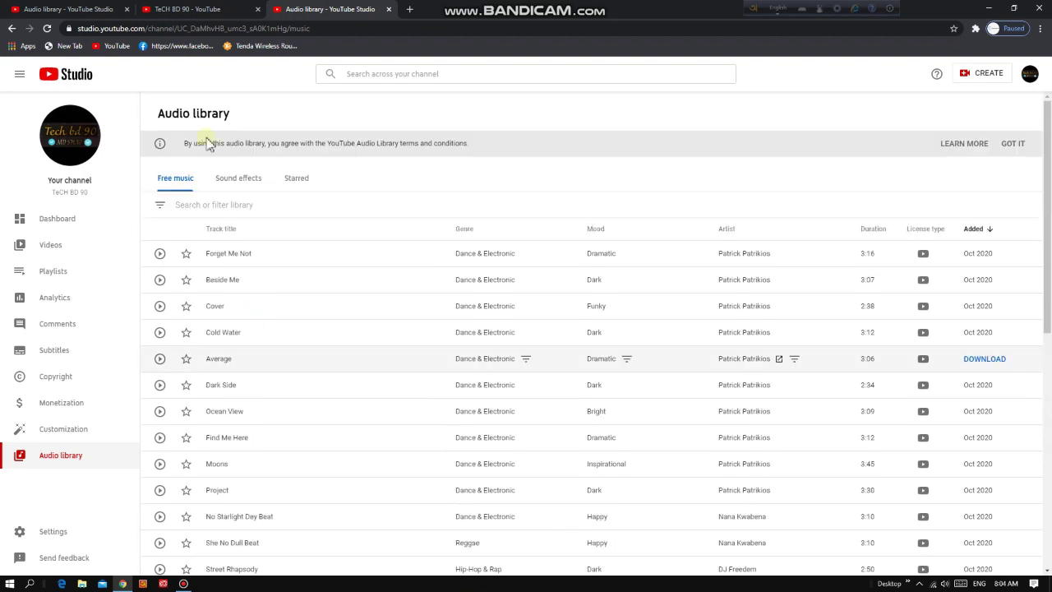
Close the duplicate Audio library tab and the channel tab, keeping only the Audio library opened from the channel.
left_click(127, 8)
left_click(290, 7)
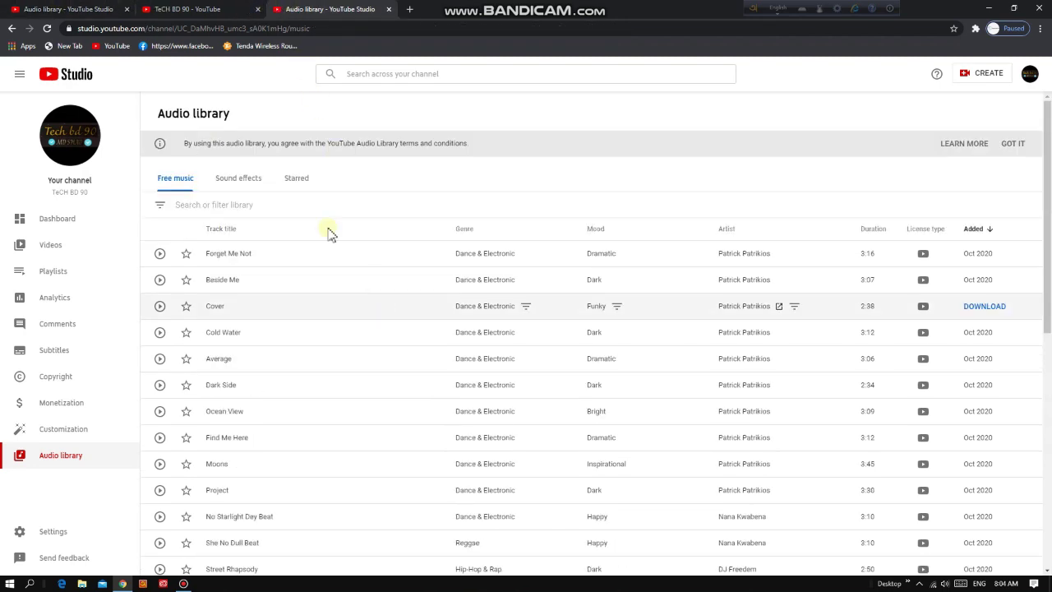
left_click(127, 9)
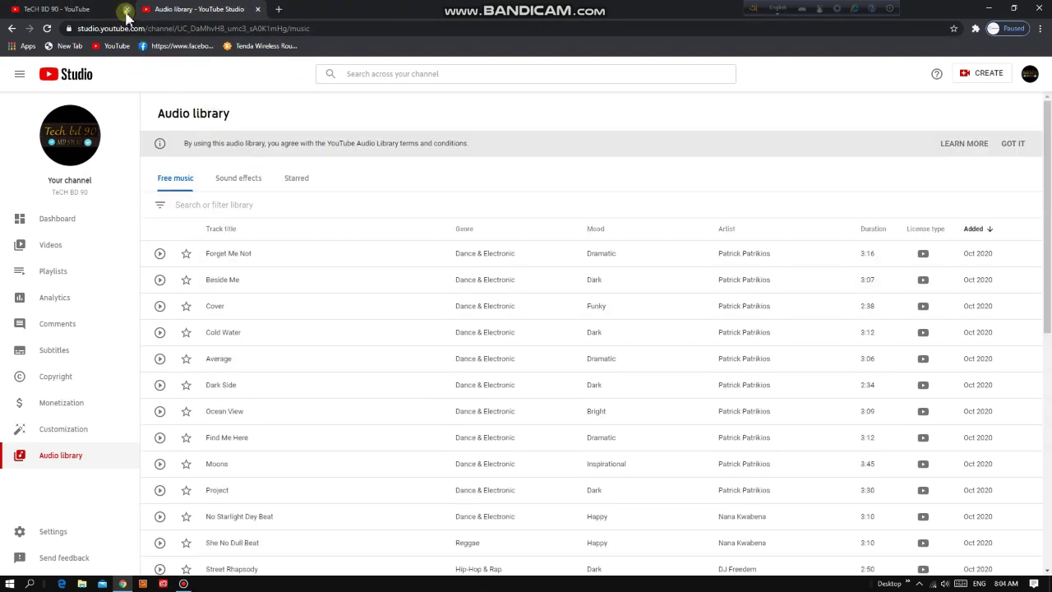
left_click(126, 9)
Browse the free music list and filter it by the search term "hip hop".
scroll(494, 387, "down", 3)
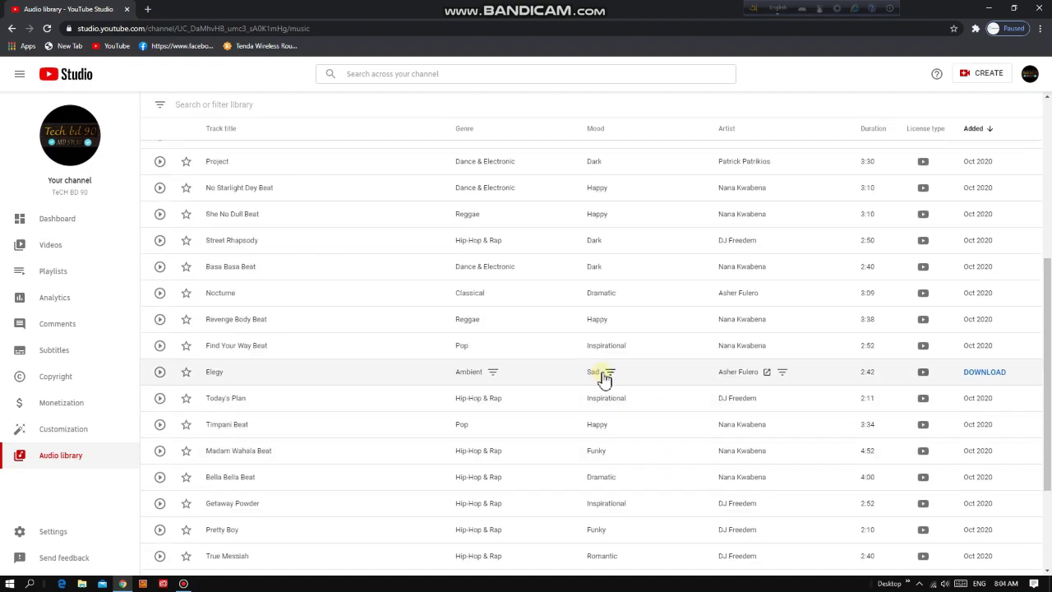
scroll(603, 380, "up", 3)
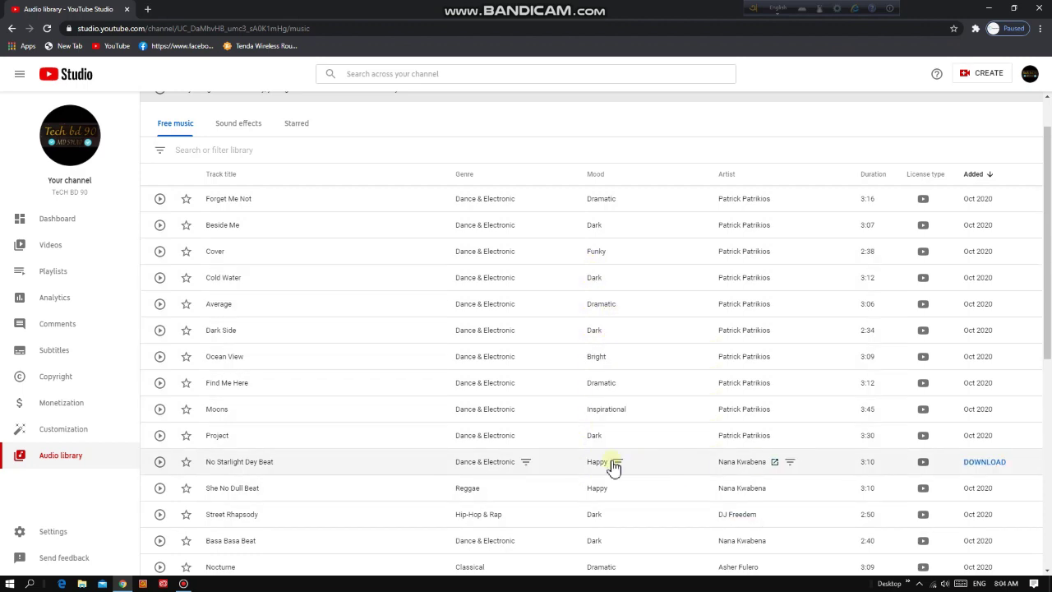
scroll(630, 517, "down", 4)
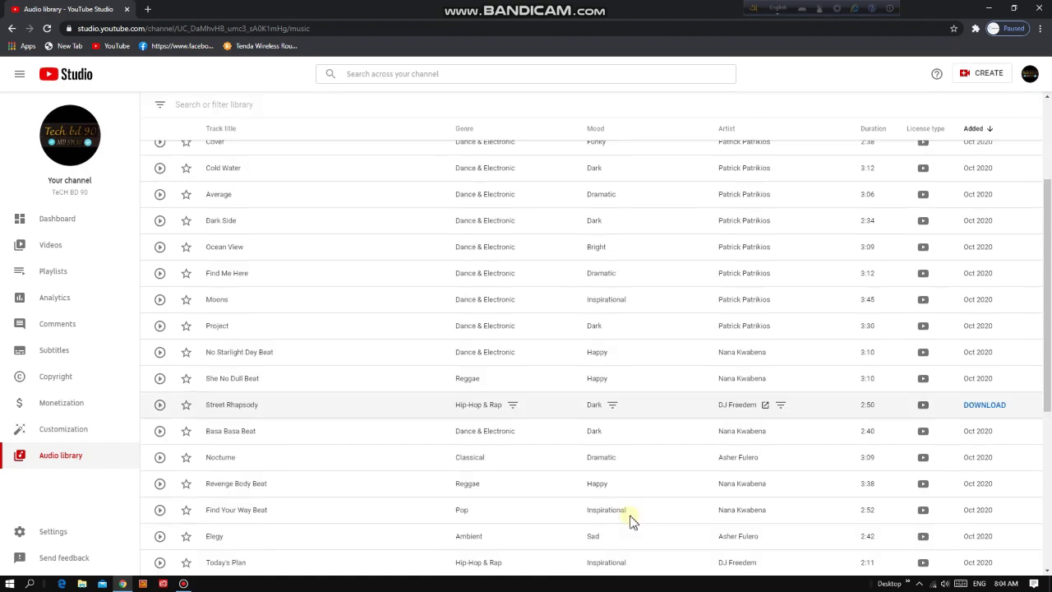
scroll(482, 225, "up", 5)
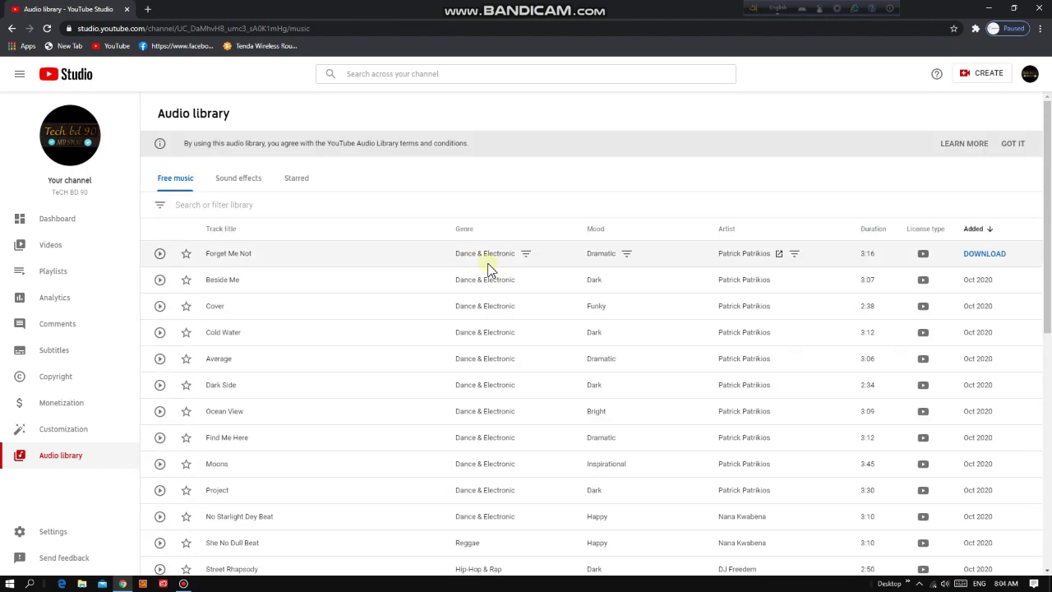
left_click(206, 205)
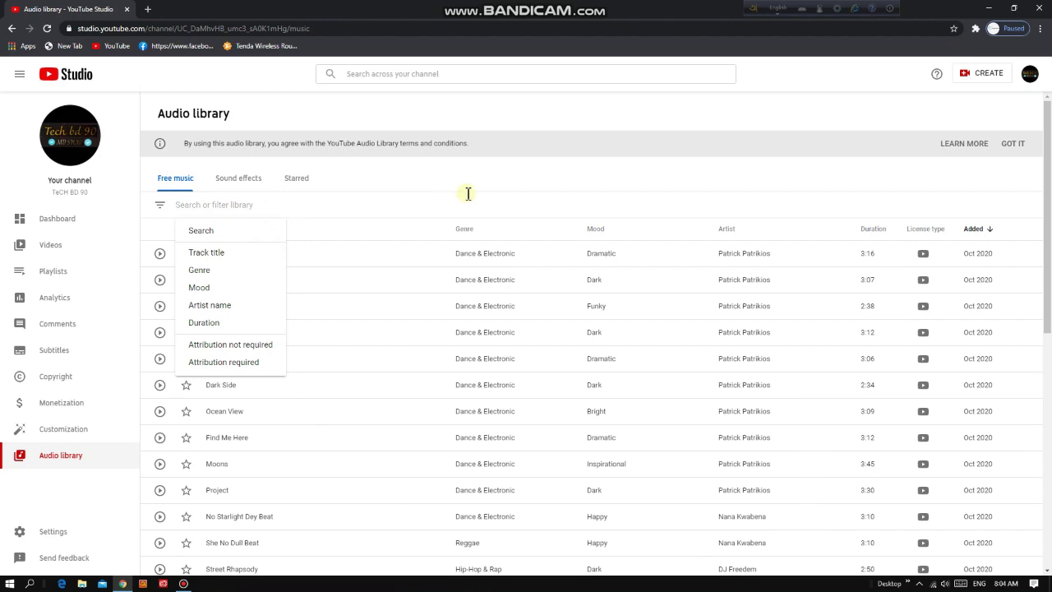
type("hip hop")
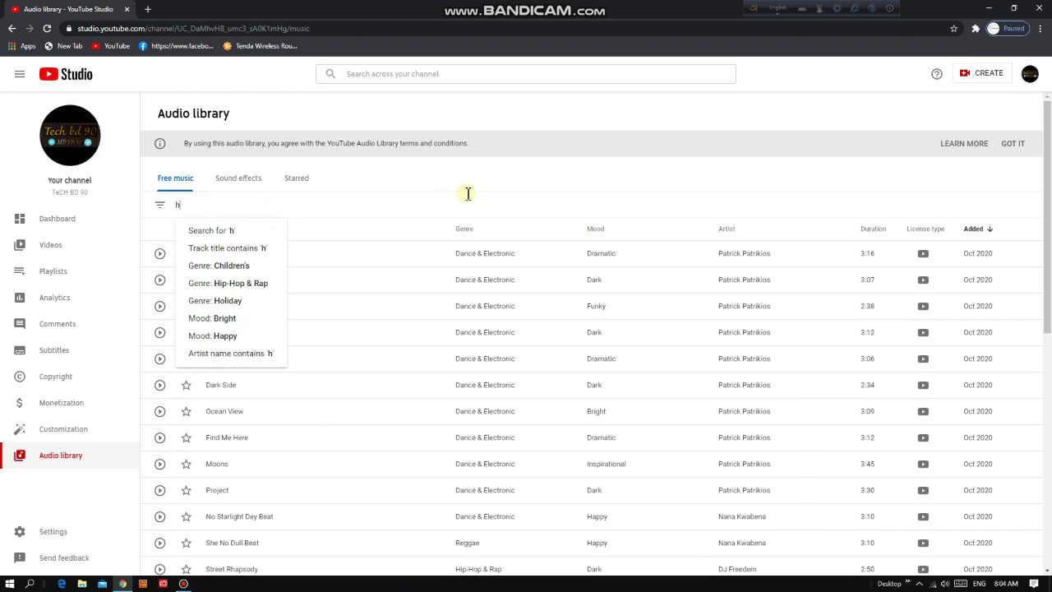
key("Return")
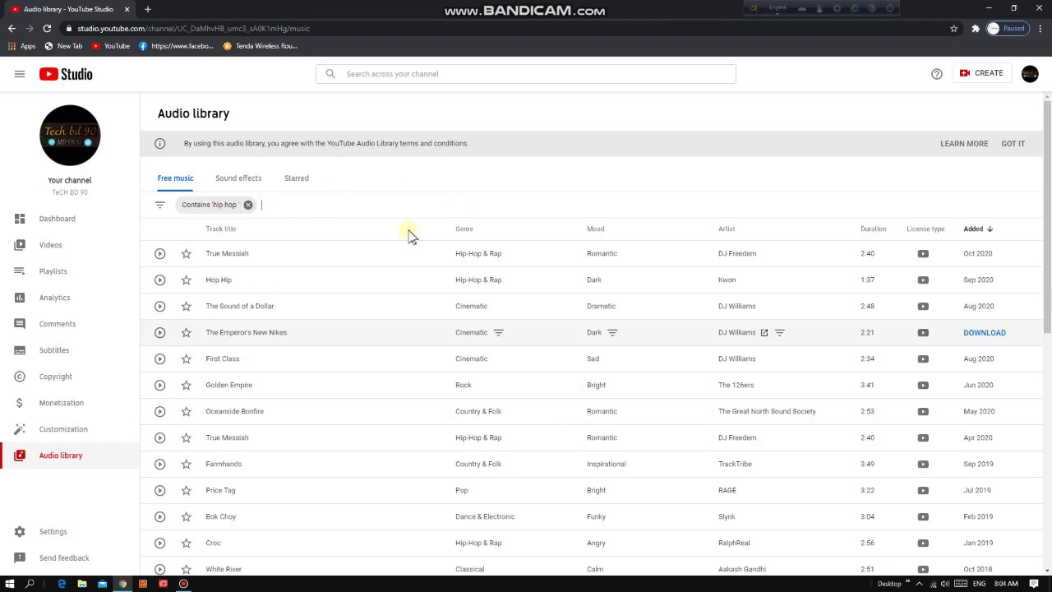
Look through the hip hop results and preview the Apr 2020 track "True Messiah" and the track "Golden Empire".
scroll(756, 362, "down", 10)
scroll(503, 453, "up", 10)
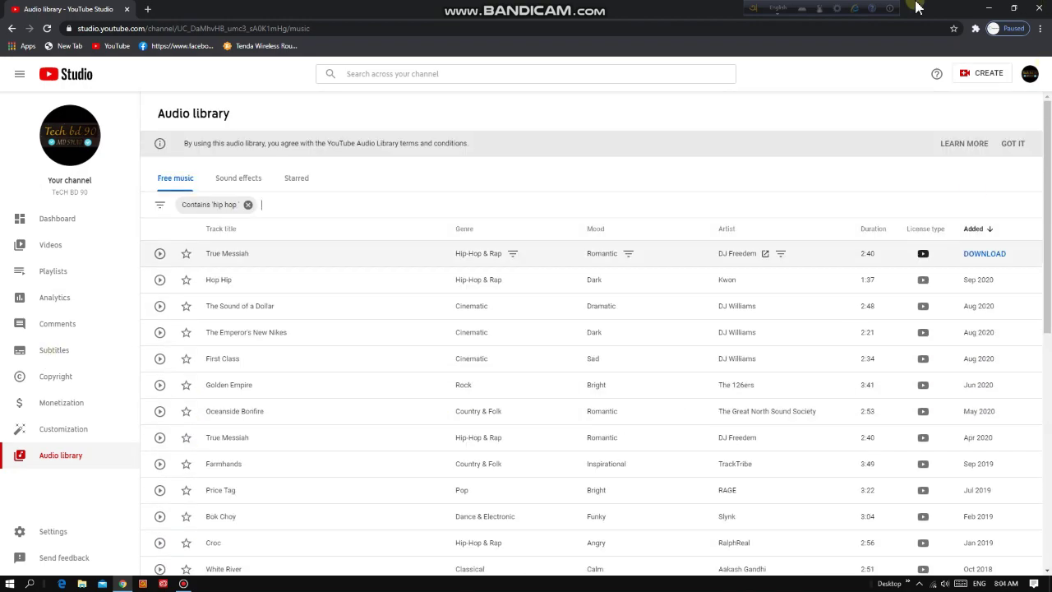
left_click(160, 439)
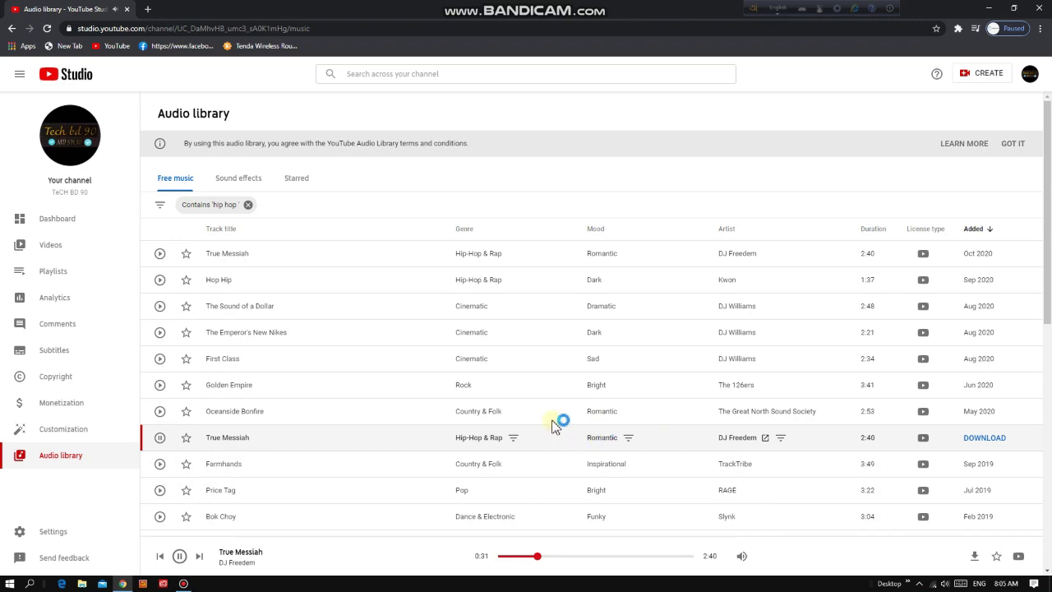
left_click(159, 386)
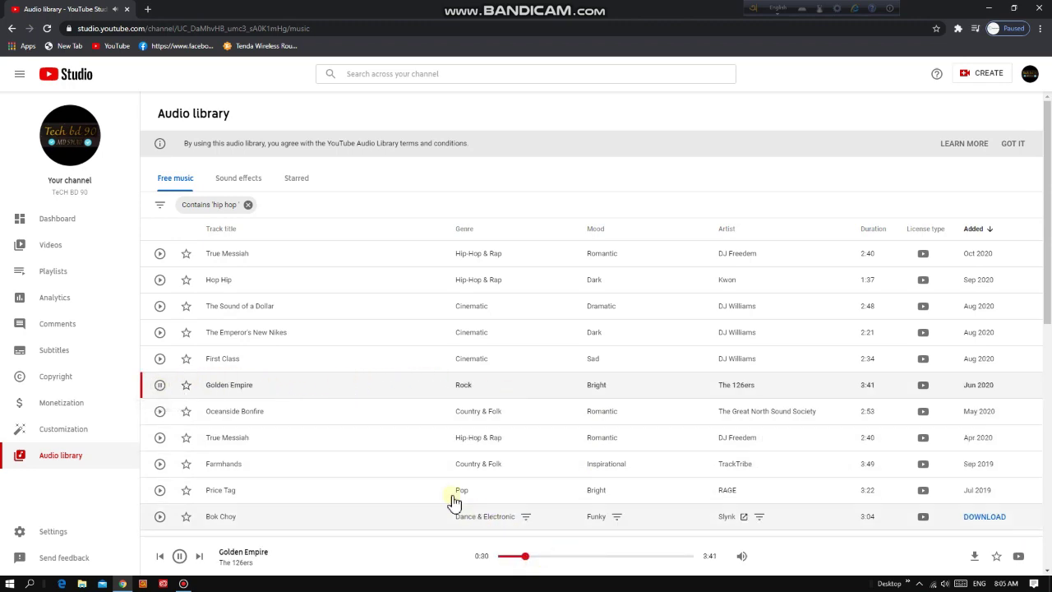
Review the rest of the hip hop results, then replace the filter with the search term "gaming".
scroll(400, 463, "down", 5)
scroll(392, 453, "down", 2)
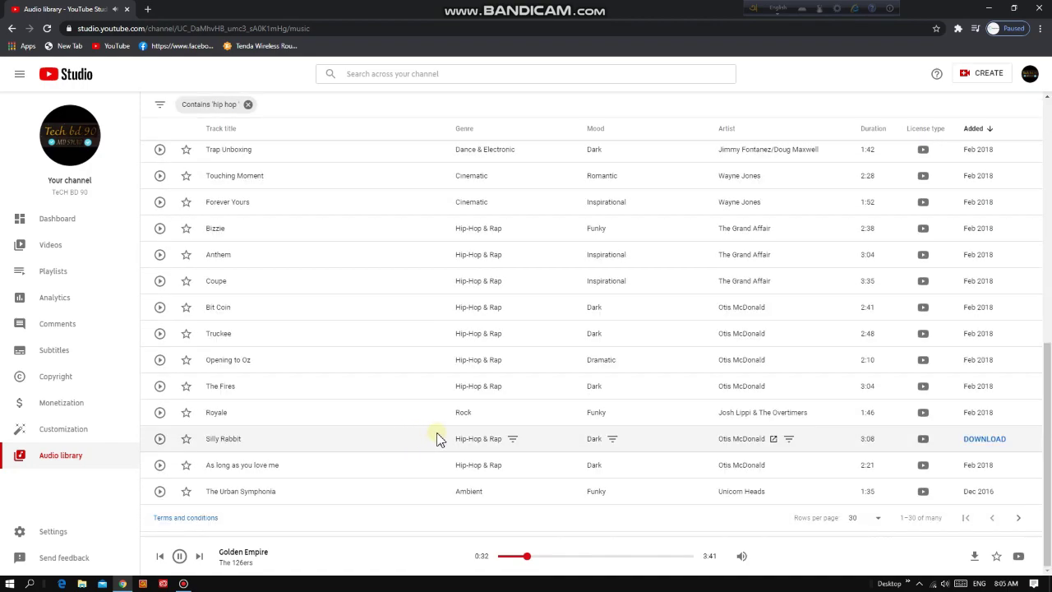
scroll(435, 437, "up", 10)
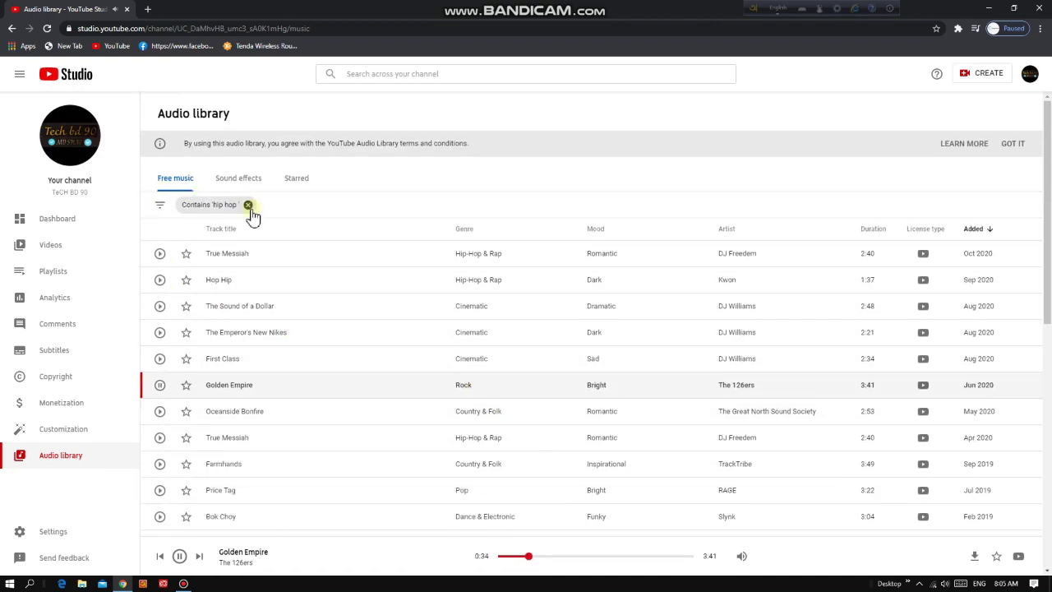
left_click(248, 205)
left_click(208, 205)
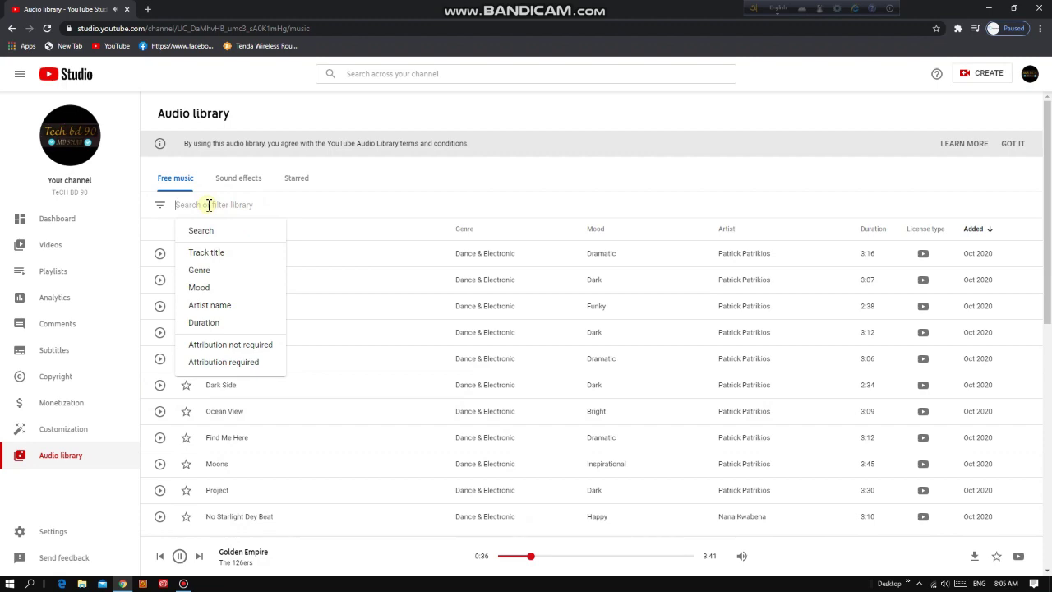
type("gaming")
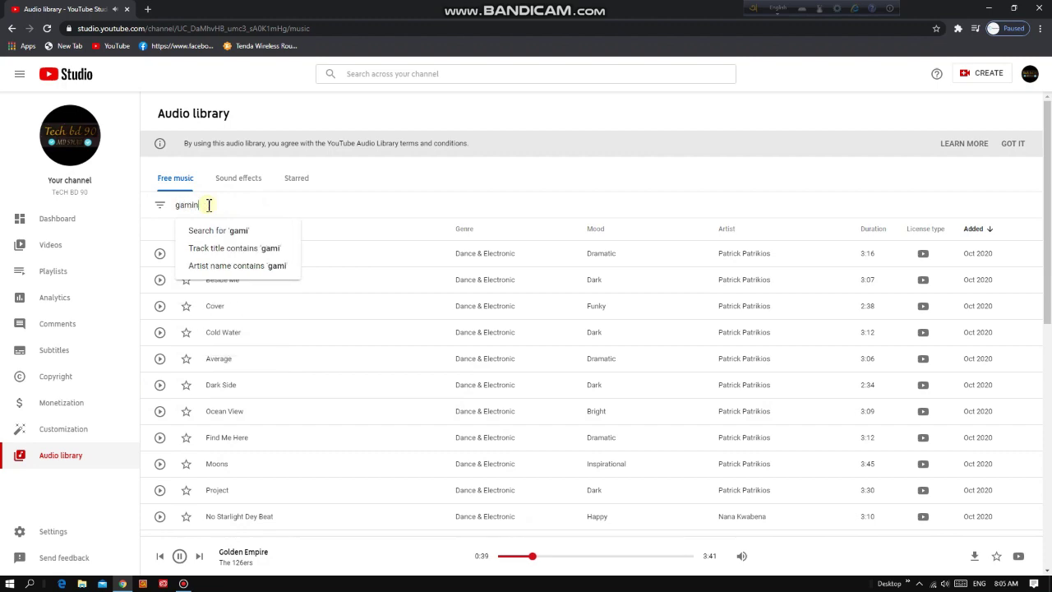
key("Return")
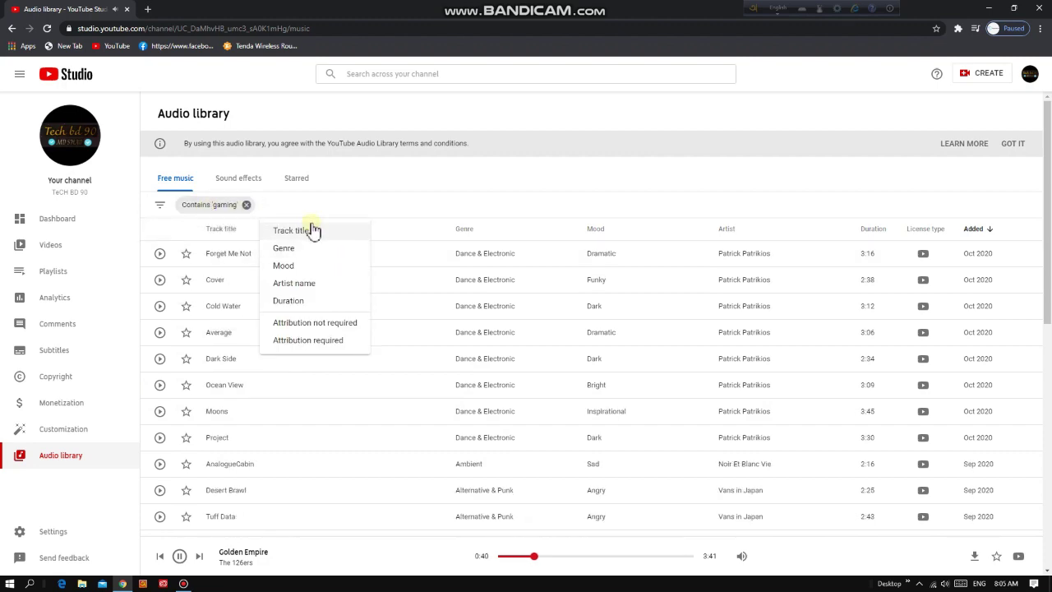
Pause "Golden Empire" and preview the track "Earth Bound" from the gaming results.
left_click(180, 556)
scroll(298, 409, "down", 3)
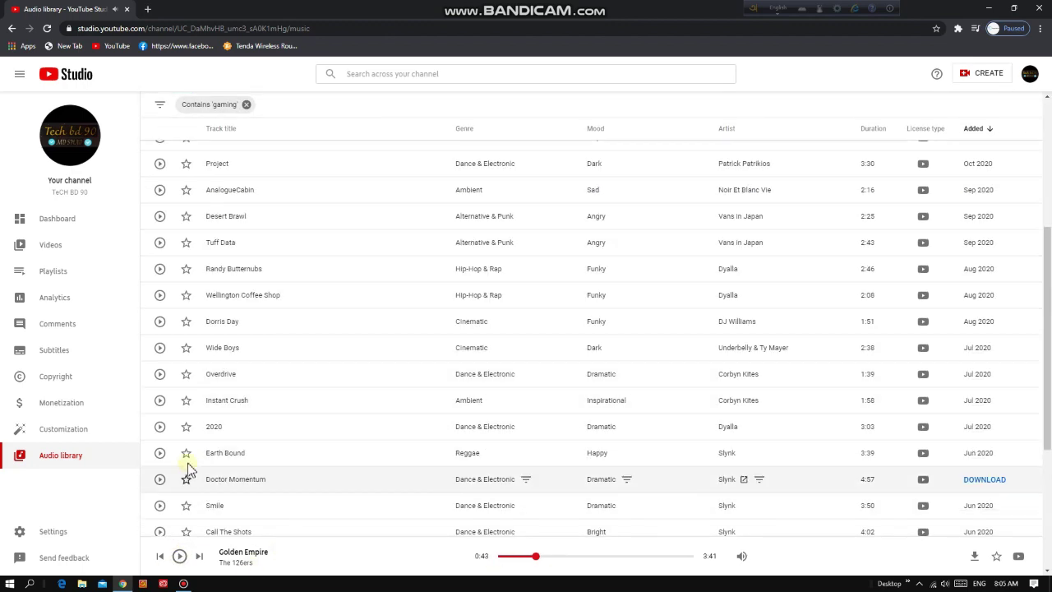
left_click(160, 454)
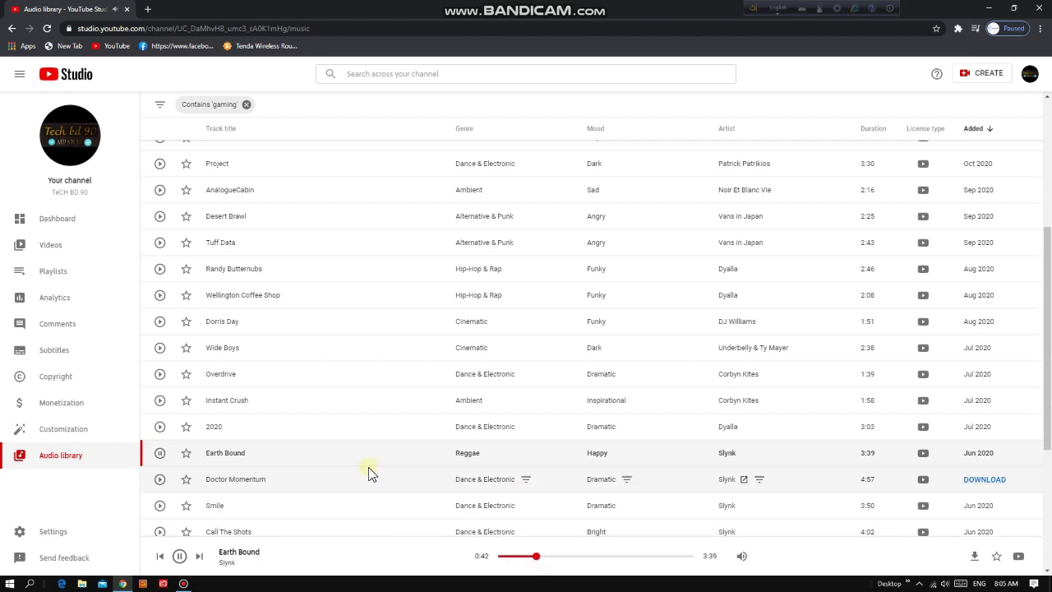
Pause the "Earth Bound" preview in the gaming results and download that track.
scroll(369, 471, "up", 1)
scroll(374, 468, "down", 4)
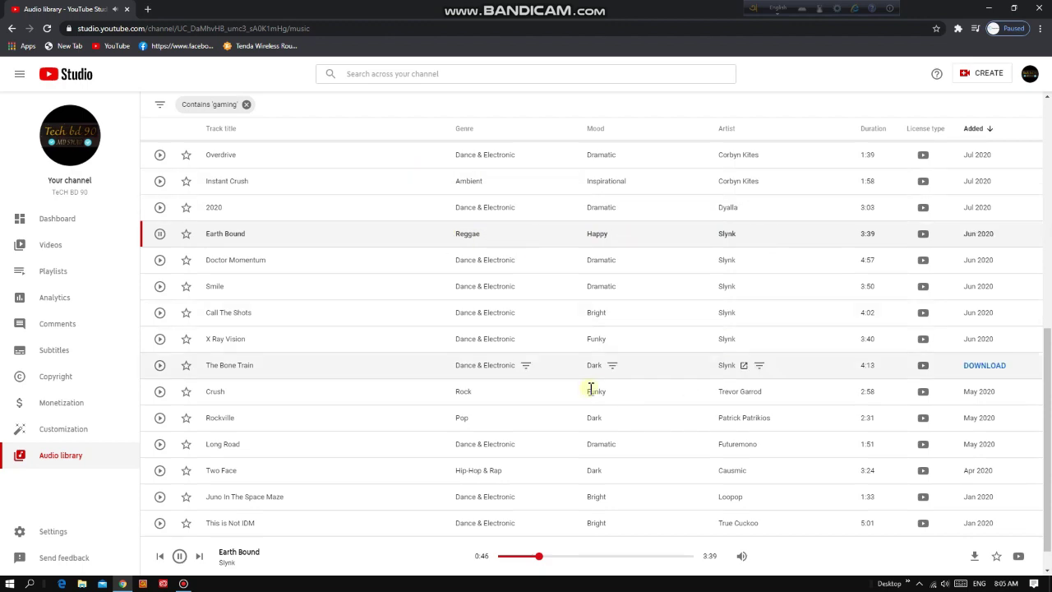
left_click(161, 237)
scroll(413, 370, "up", 2)
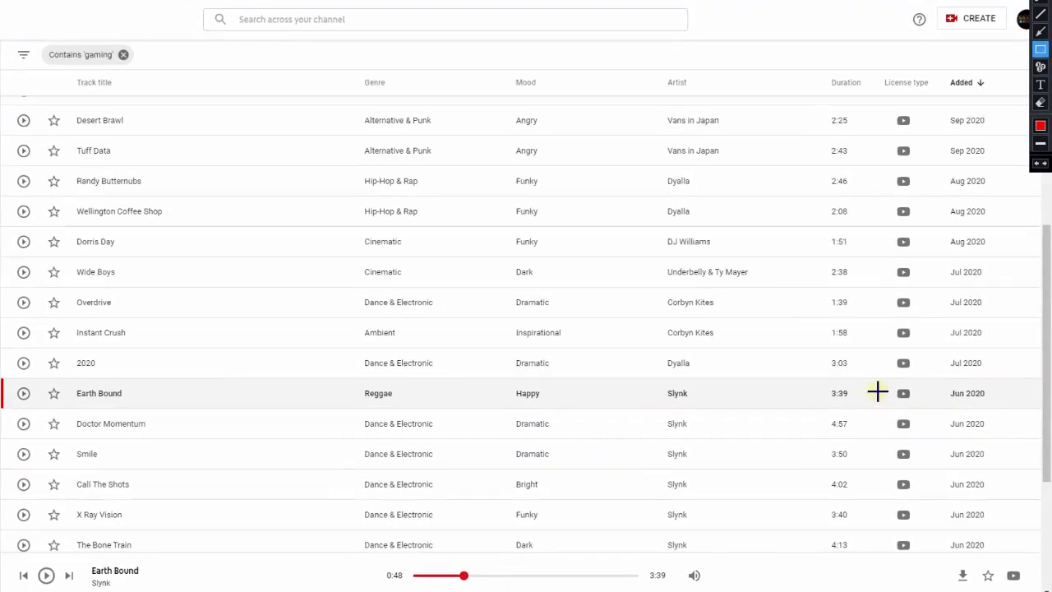
left_click_drag(949, 384, 1006, 405)
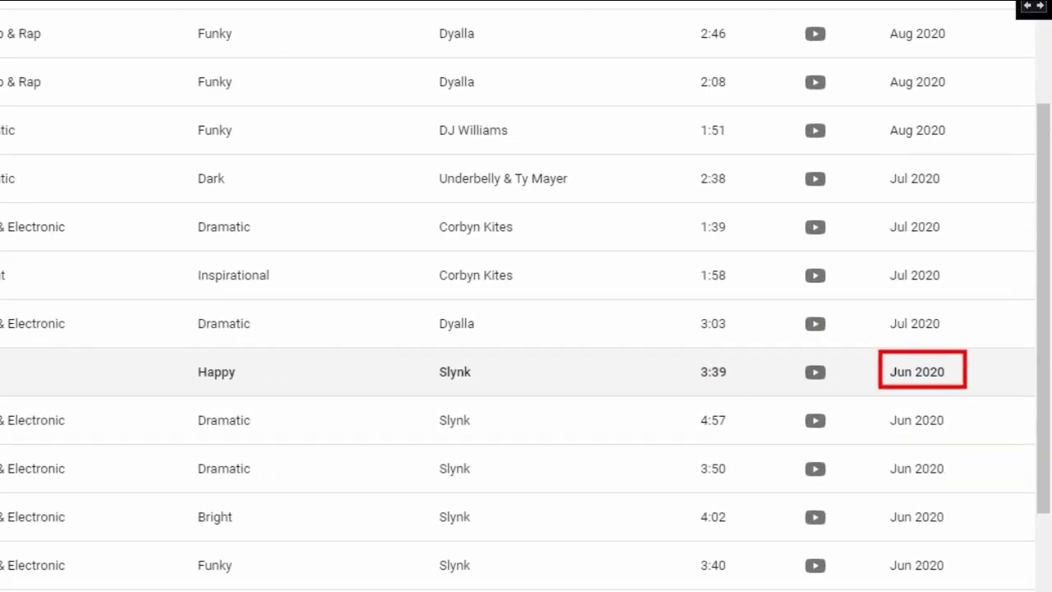
mouse_move(878, 355)
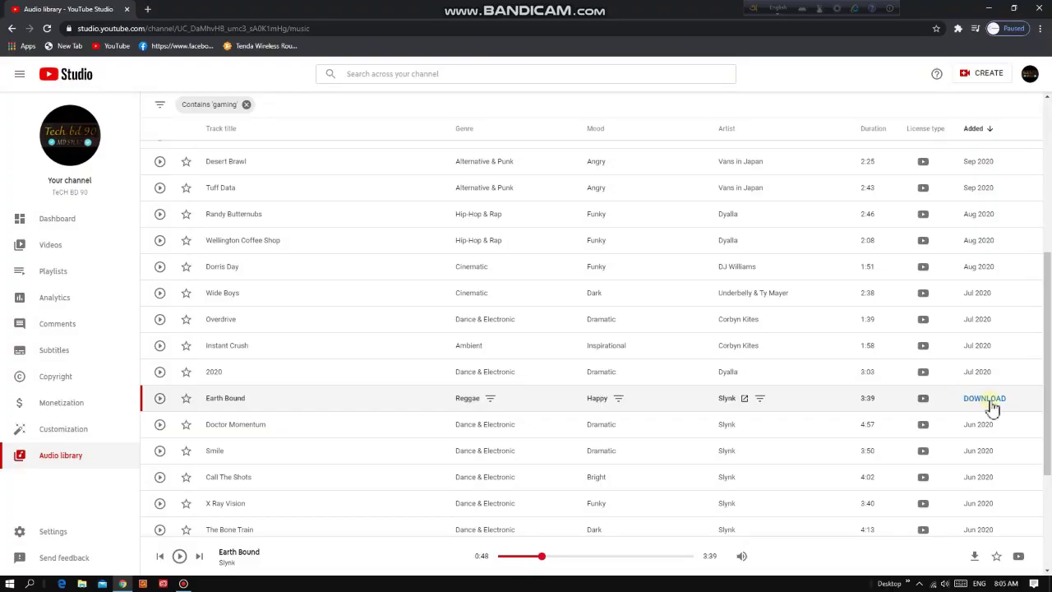
left_click(990, 400)
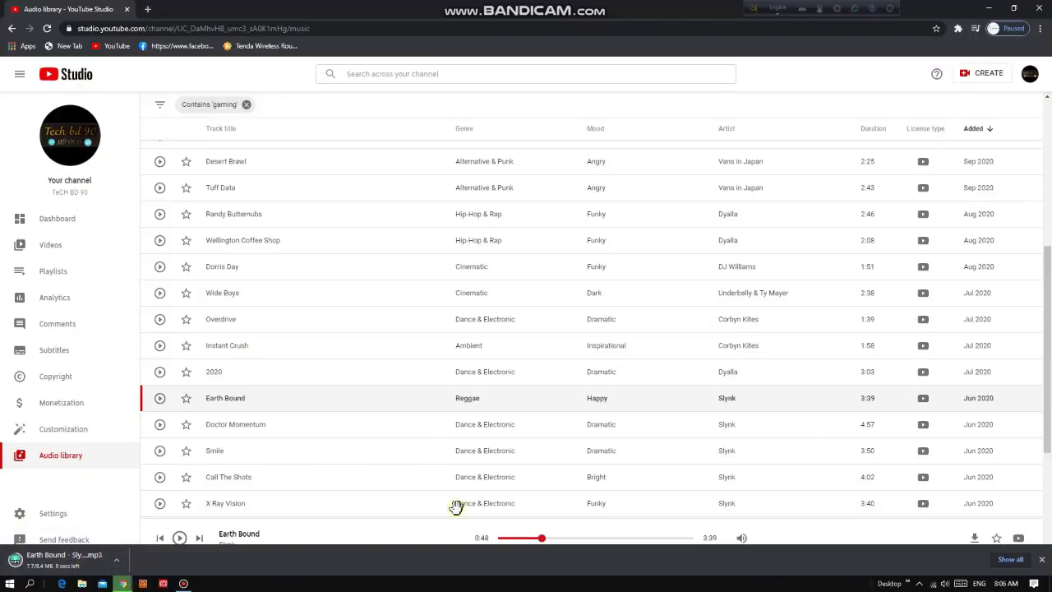
scroll(411, 329, "down", 3)
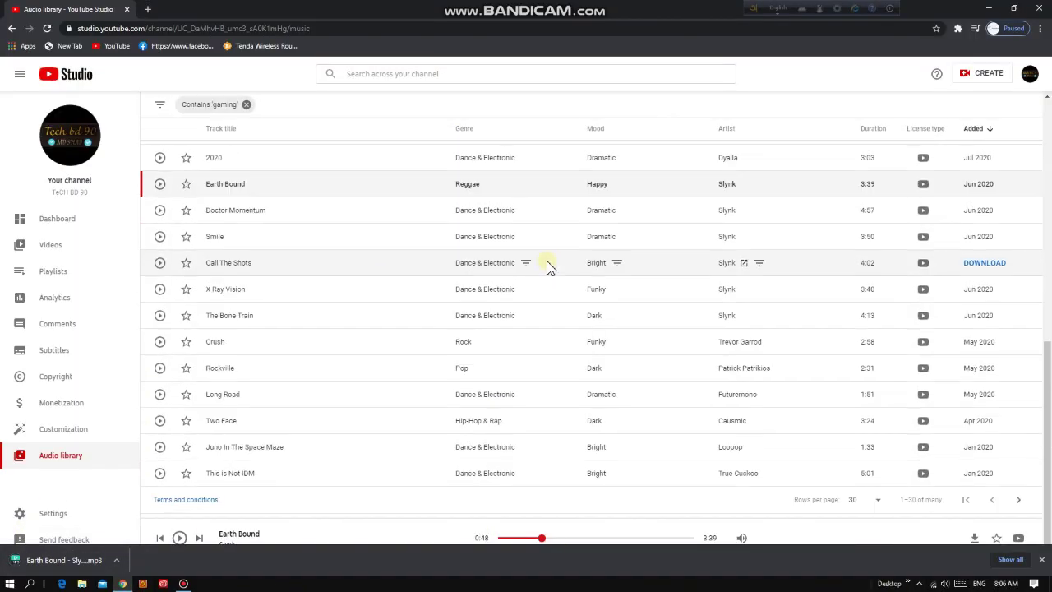
scroll(247, 388, "up", 7)
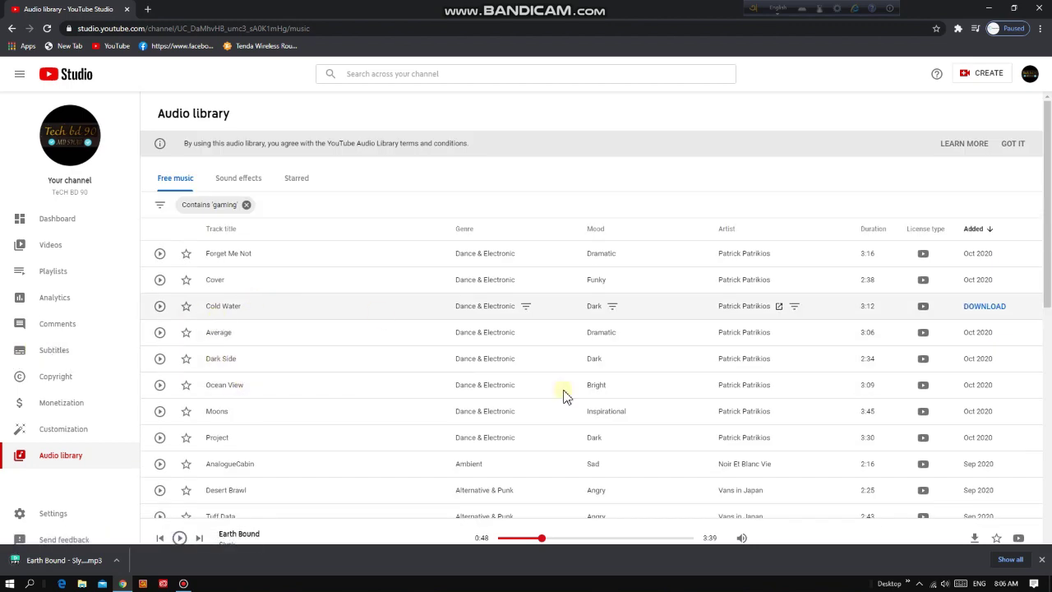
left_click(987, 309)
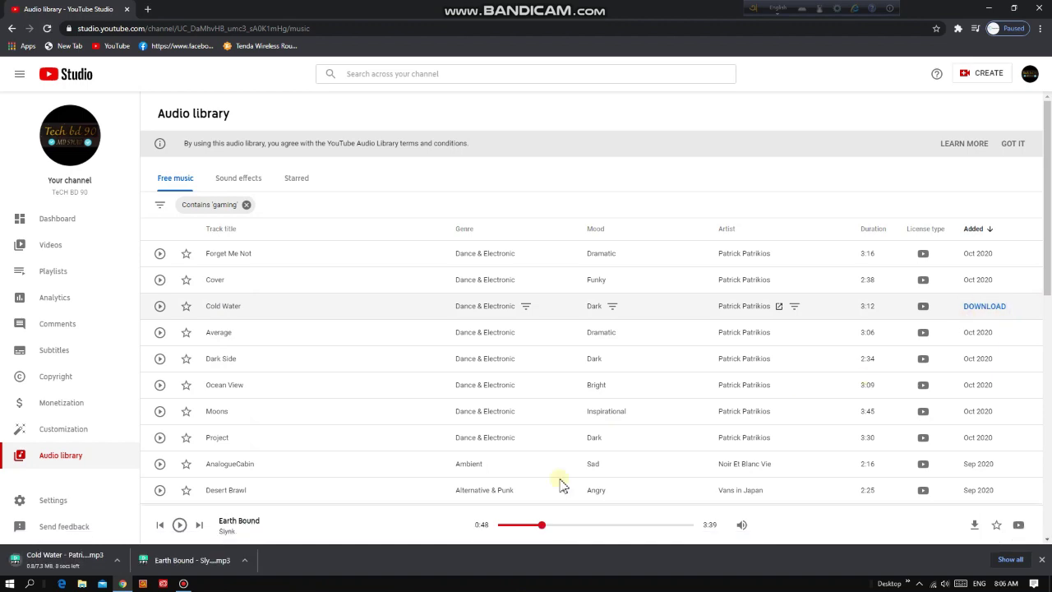
left_click(117, 560)
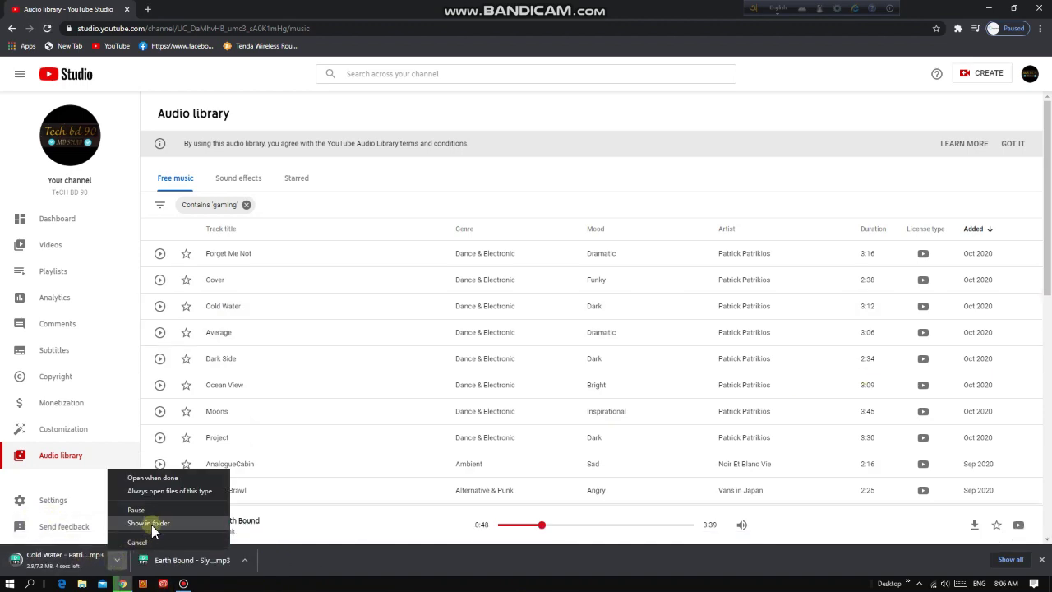
left_click(138, 543)
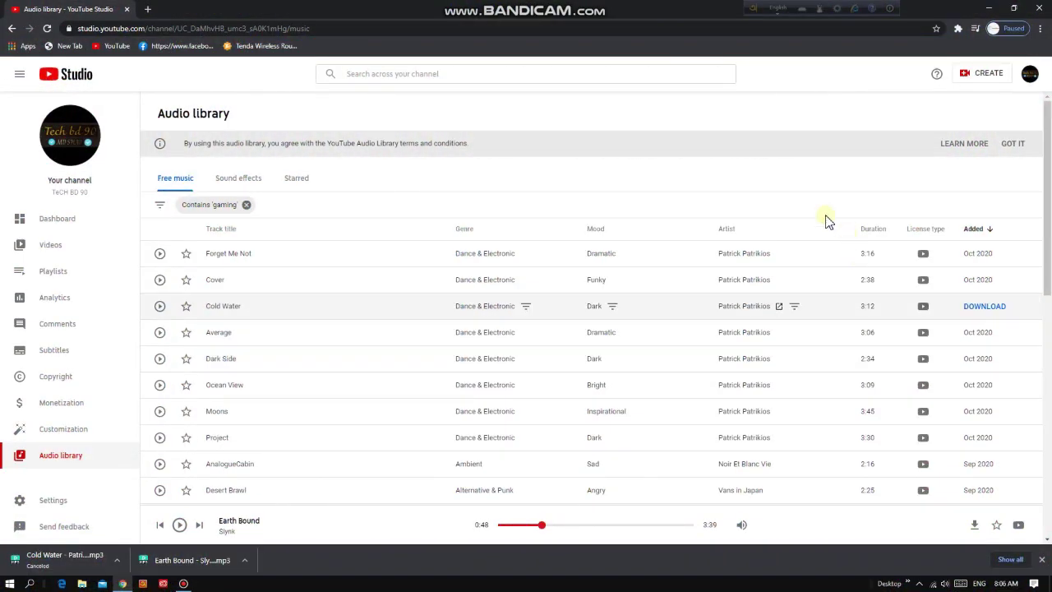
Replace the gaming filter with the search term "hip hop" and look through the listed tracks.
left_click(247, 205)
left_click(234, 211)
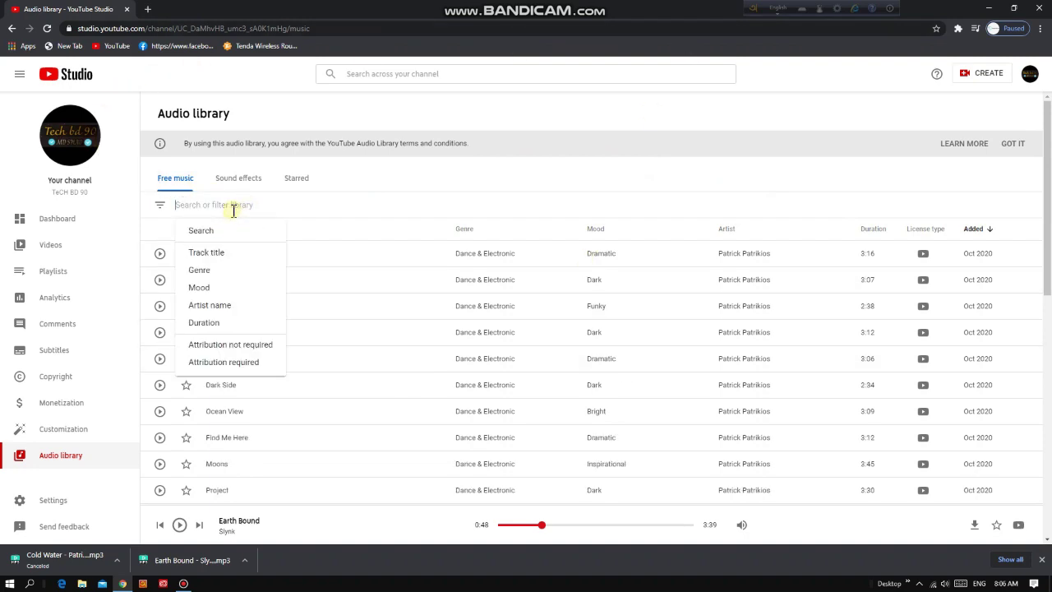
type("hip hop[")
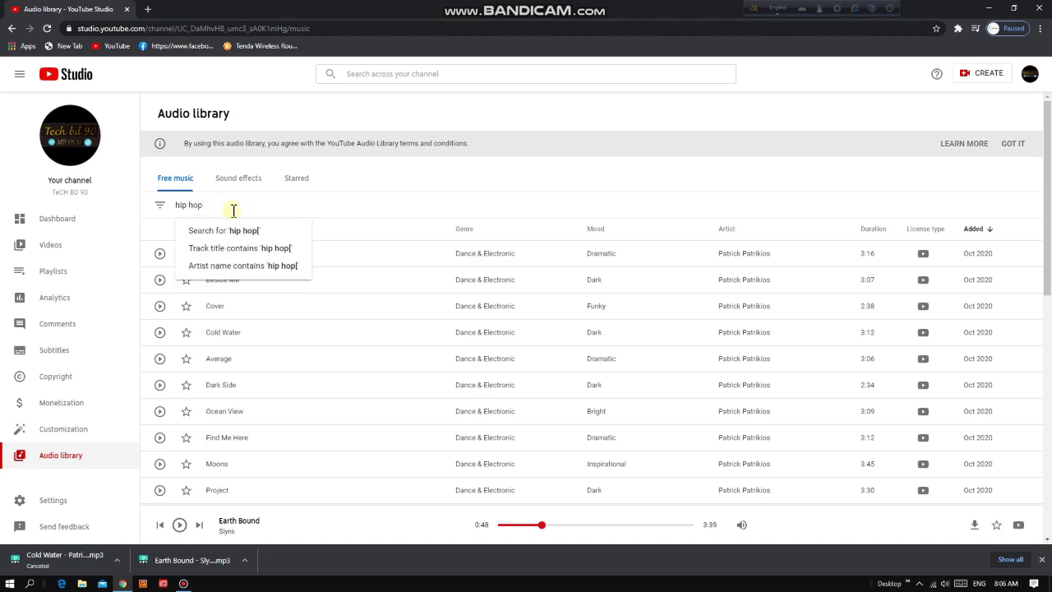
key("Return")
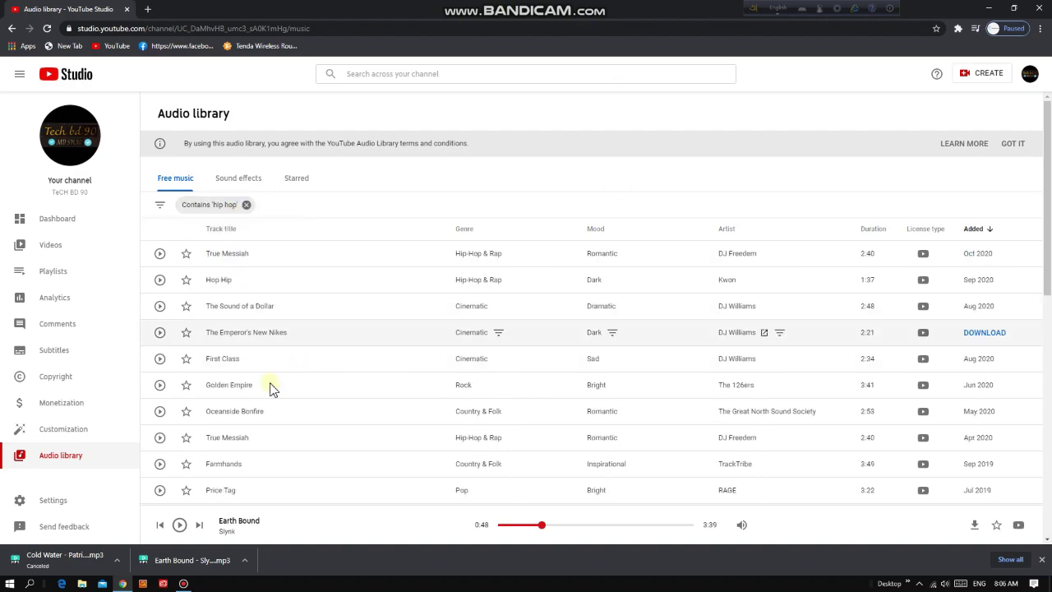
scroll(360, 321, "down", 5)
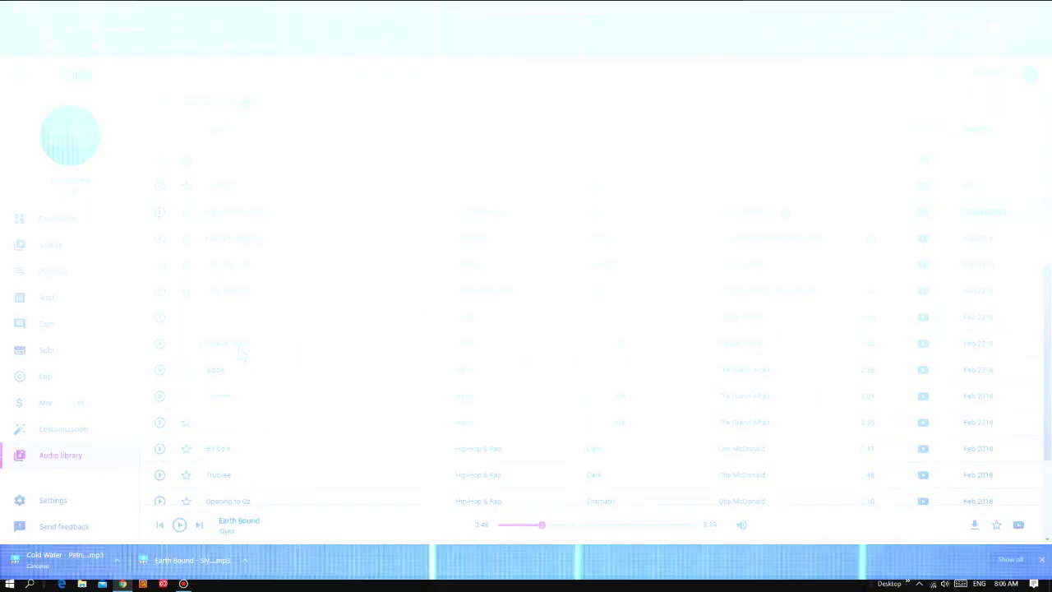
scroll(305, 400, "down", 4)
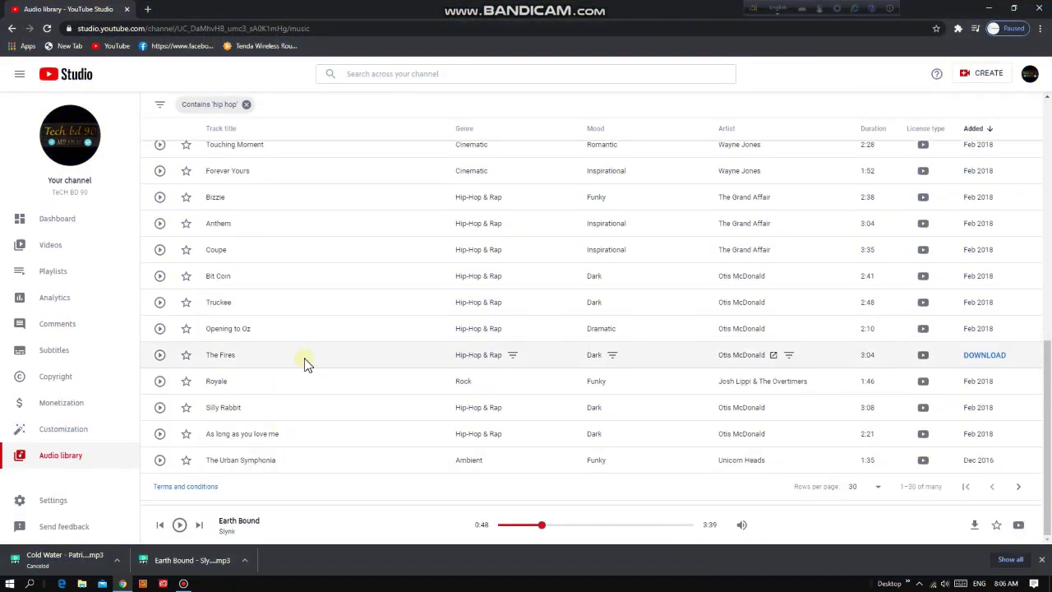
scroll(301, 364, "up", 10)
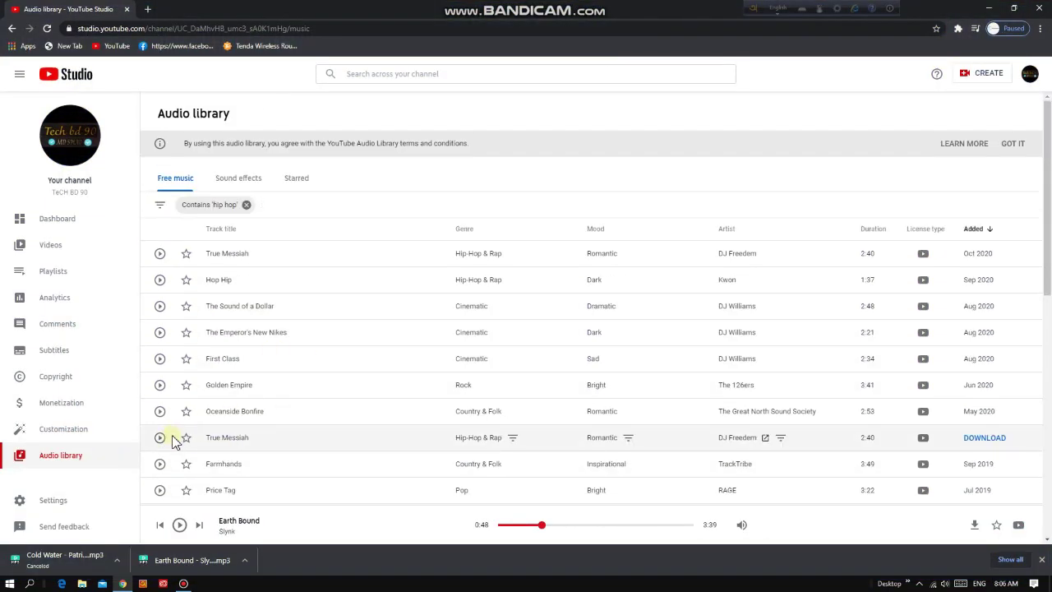
Preview the Apr 2020 track "True Messiah" from about 0:27 and the track "First Class".
left_click(159, 439)
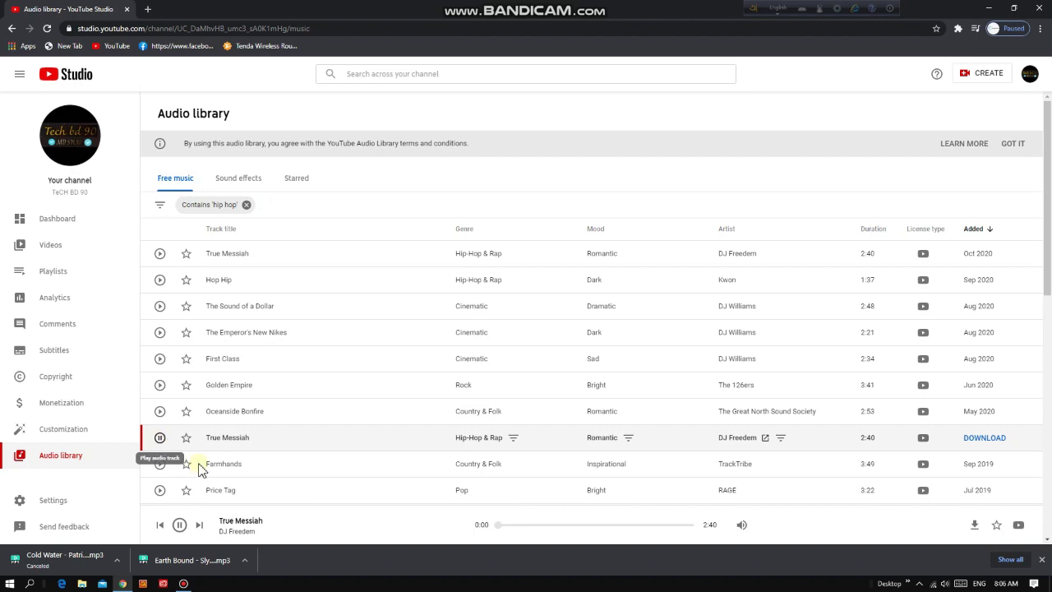
left_click(532, 526)
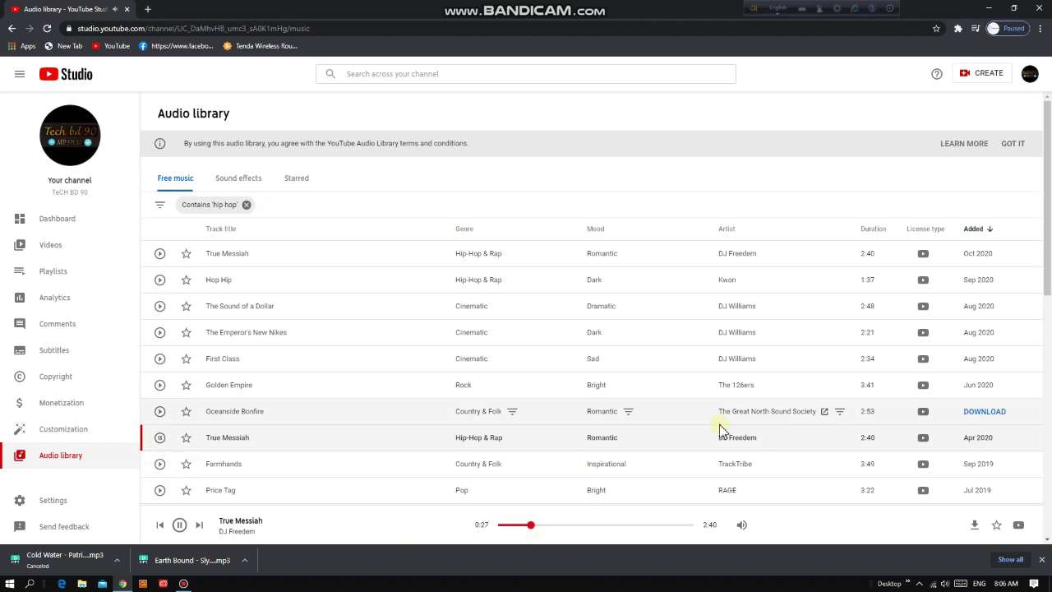
scroll(496, 343, "down", 3)
scroll(497, 344, "up", 3)
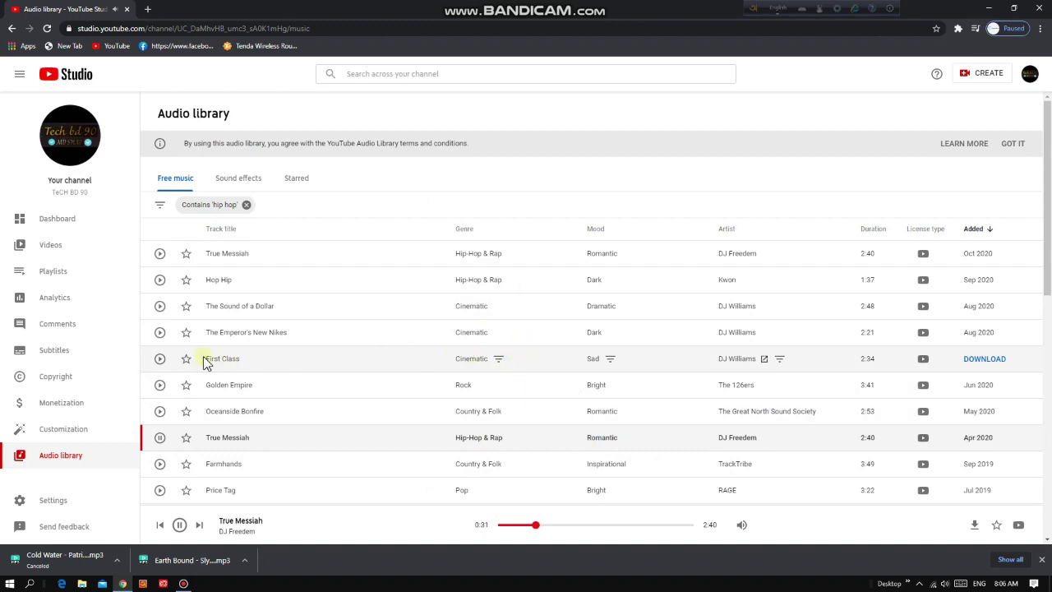
left_click(161, 362)
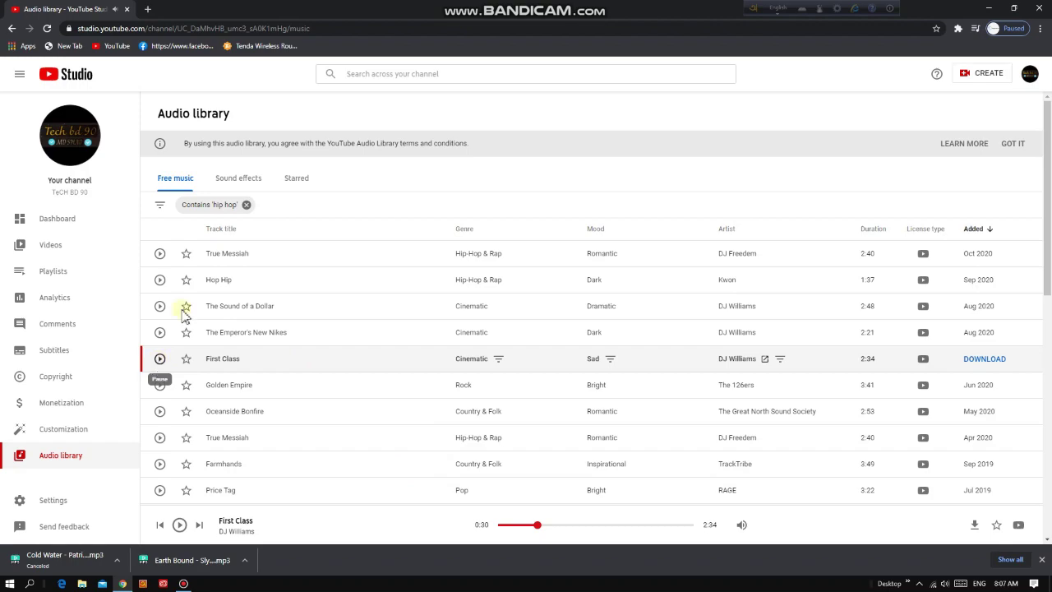
Try to replace the hip hop filter with the search term "rap beea".
left_click(246, 205)
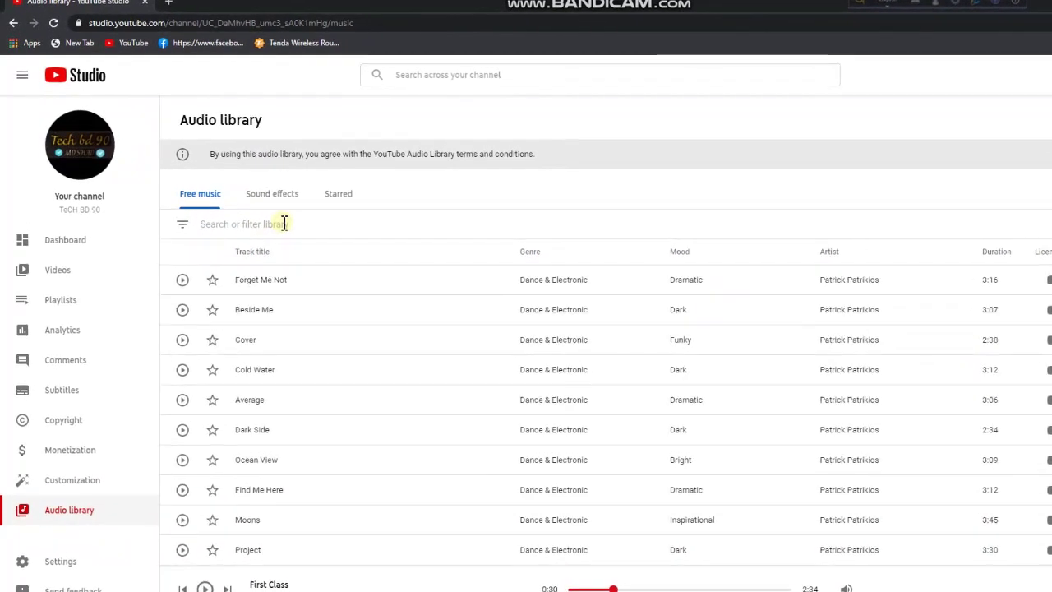
left_click(284, 224)
type("rap")
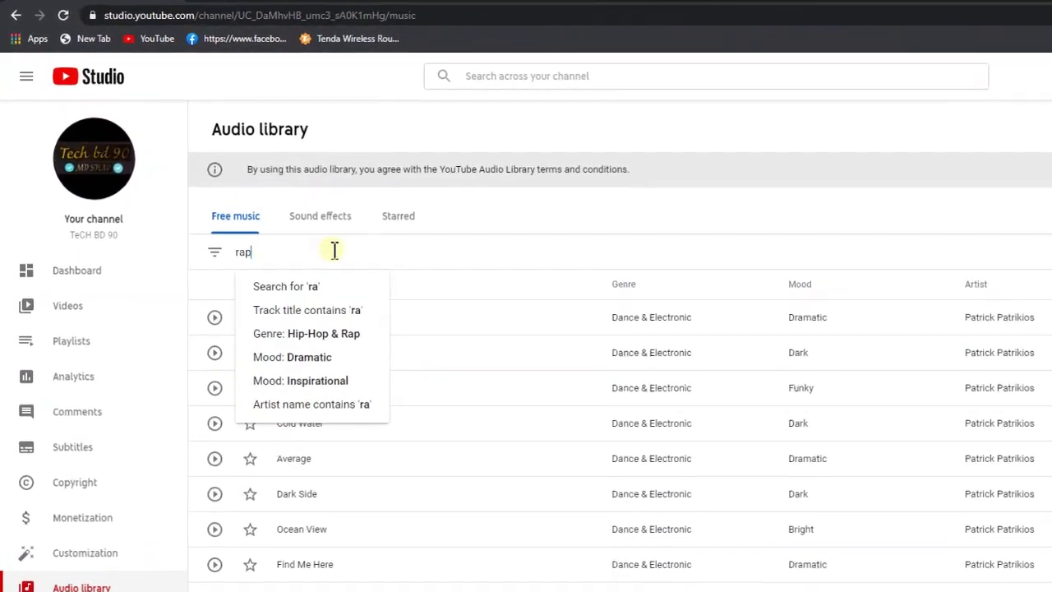
type(" beea")
key("Return")
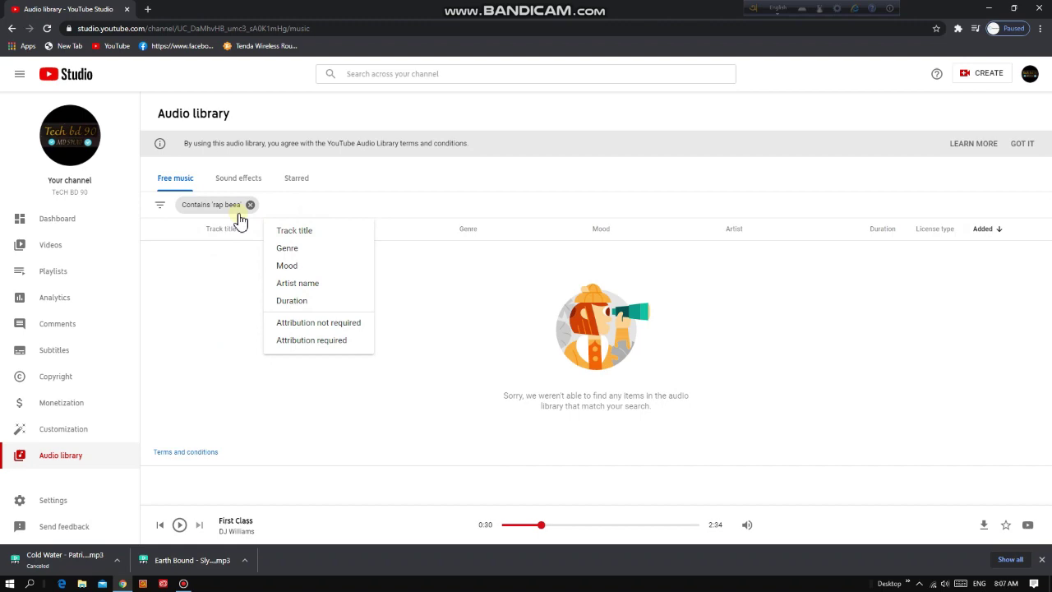
Replace the current filter with the search term "rap beat".
left_click(225, 215)
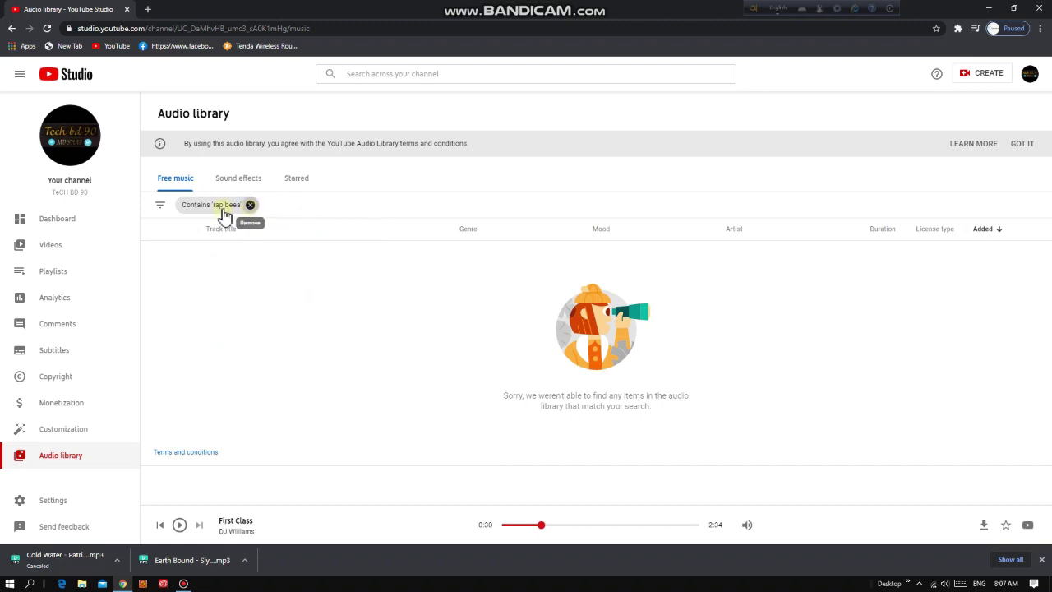
left_click(249, 206)
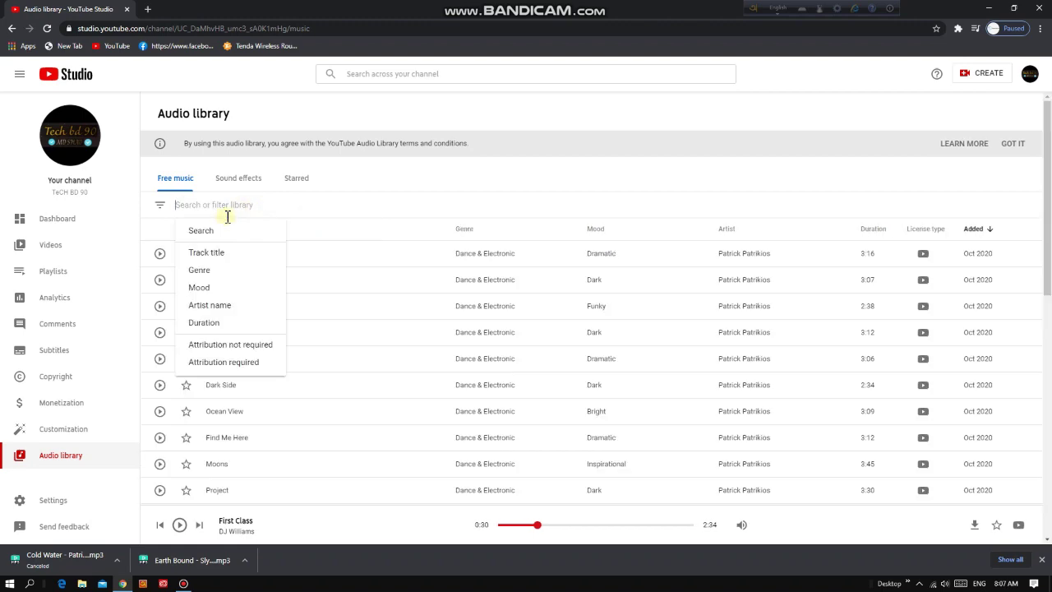
type("rap beat")
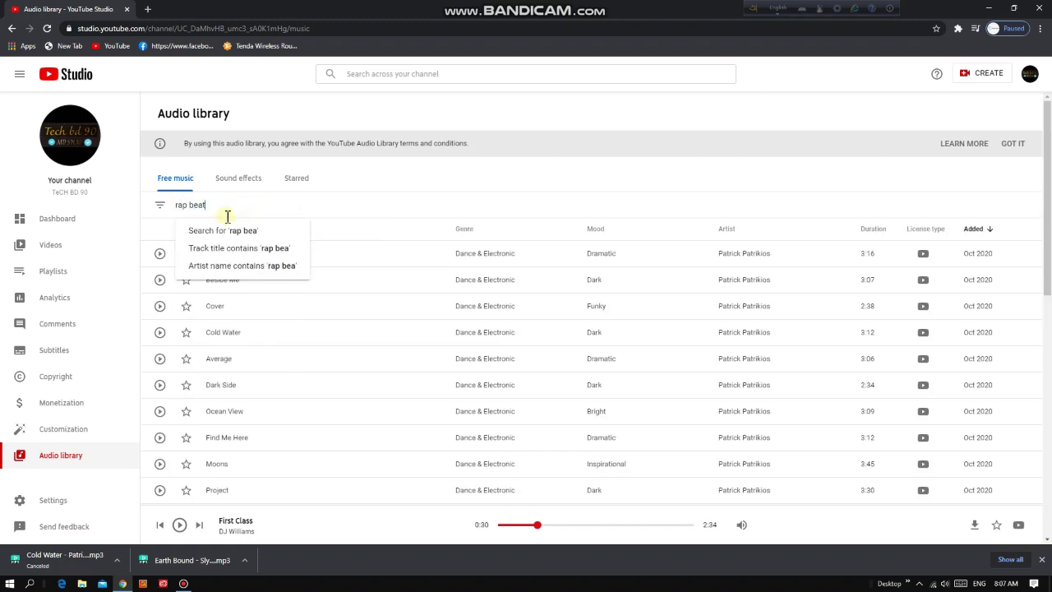
key("Return")
Preview the track "Same Time" among the rap beat results, then pause and download it.
scroll(324, 343, "down", 7)
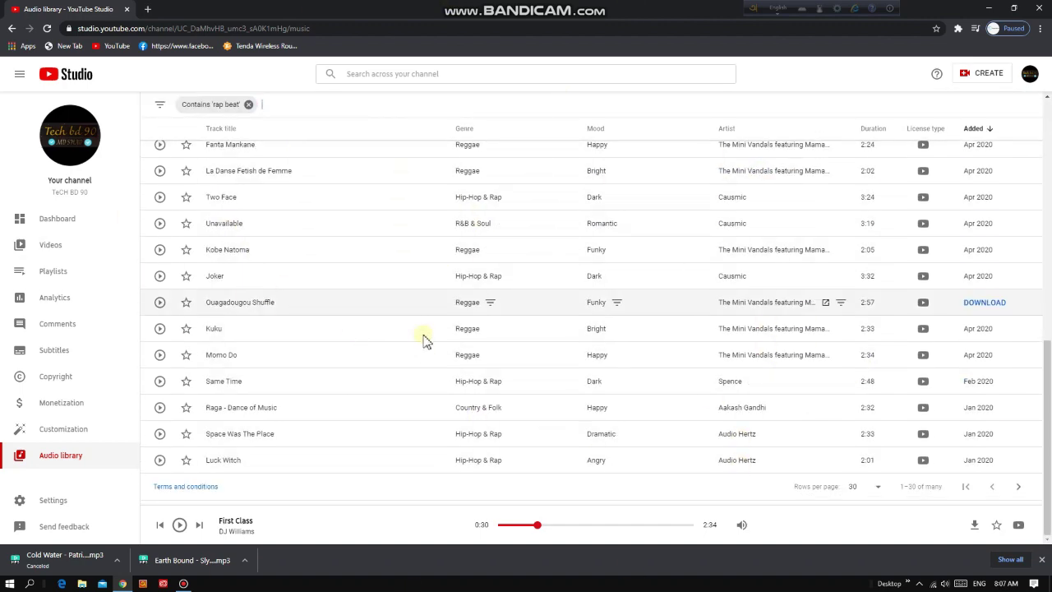
left_click(160, 380)
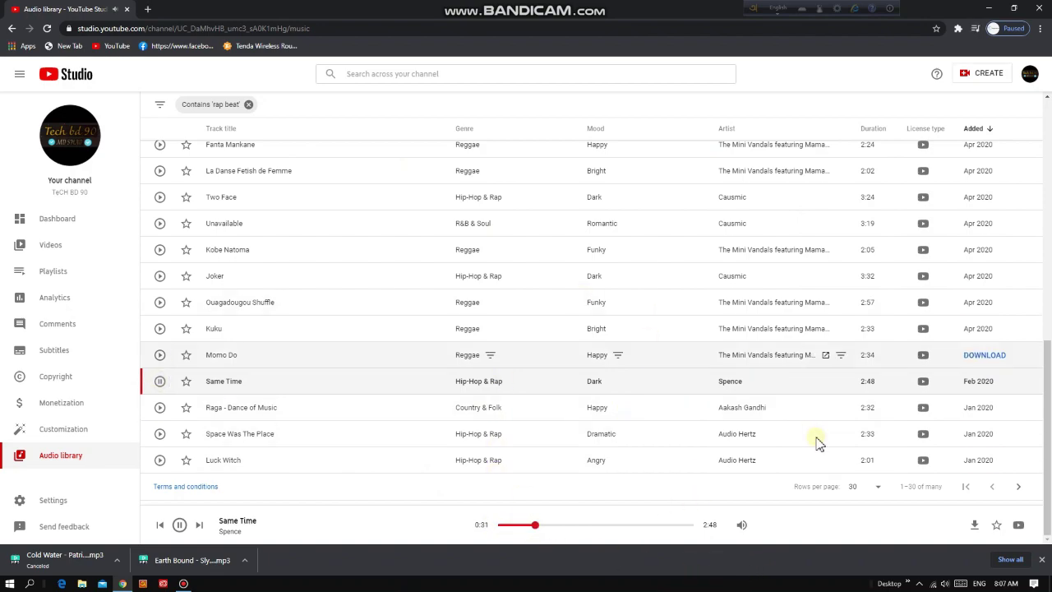
scroll(815, 439, "up", 8)
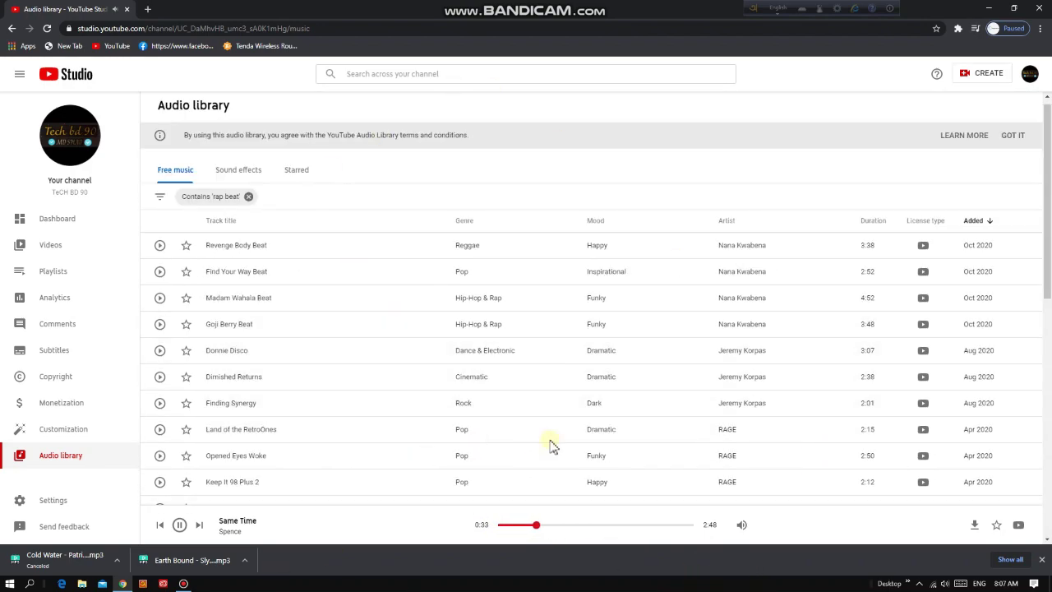
scroll(319, 403, "down", 4)
scroll(319, 402, "down", 3)
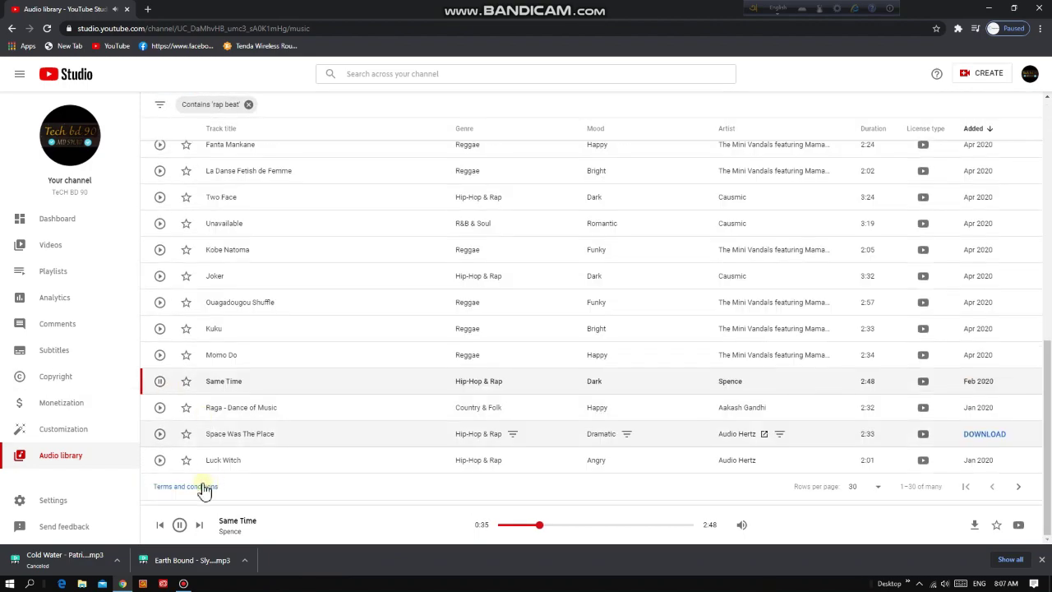
left_click(160, 382)
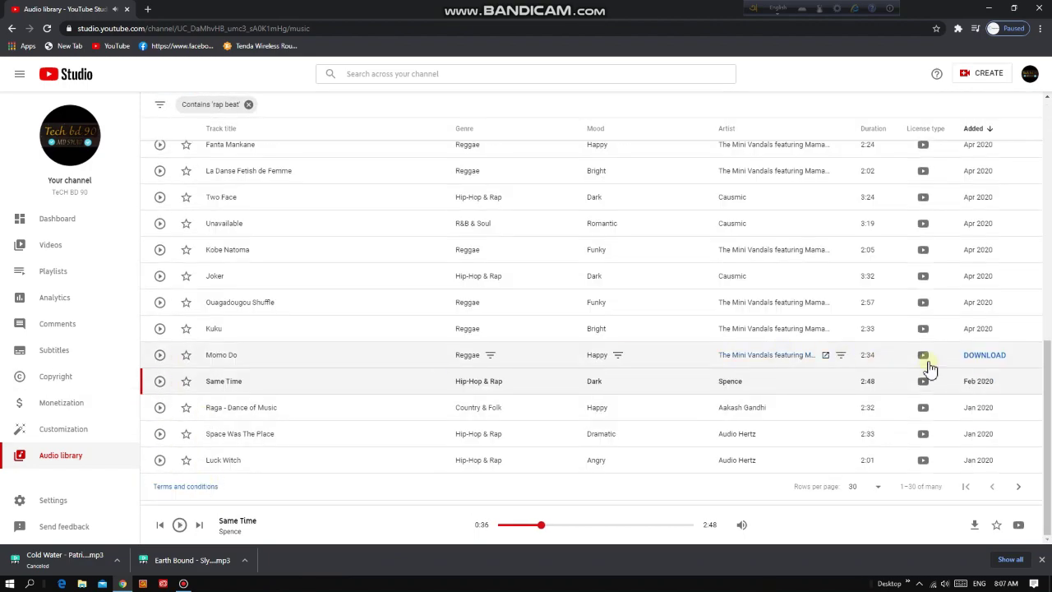
left_click(985, 382)
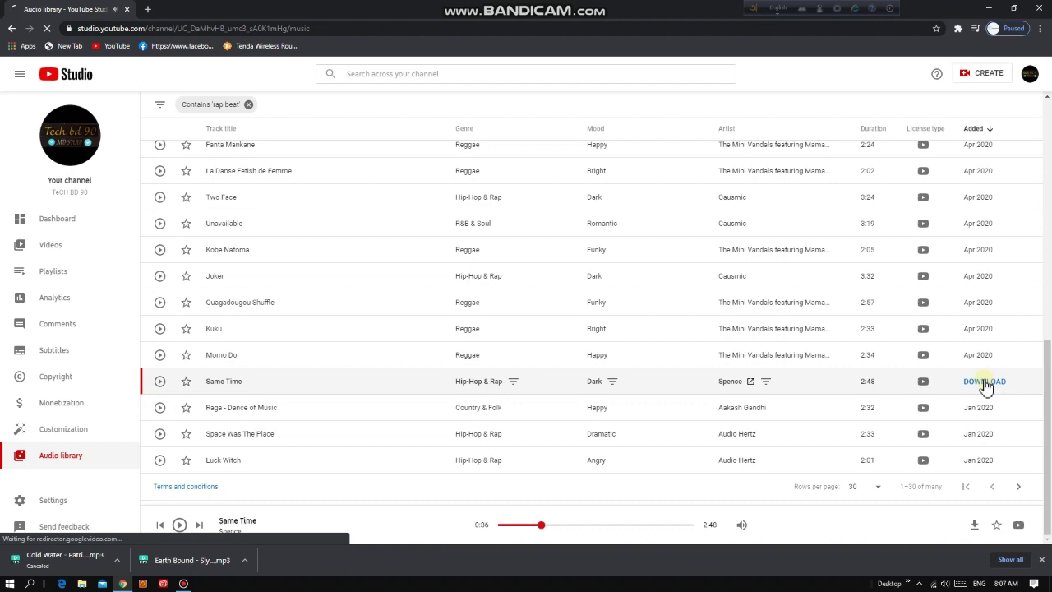